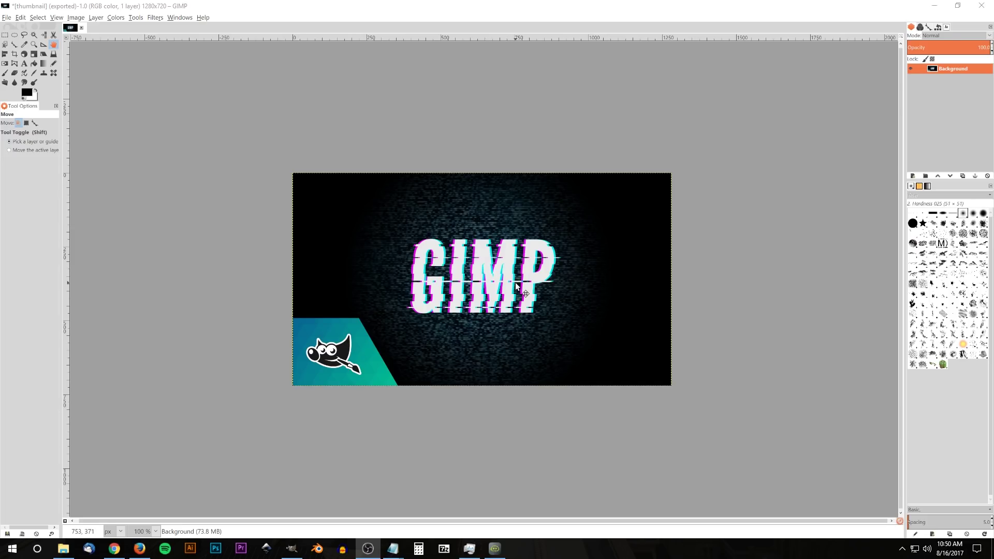
Step: Create a new 1280 × 720 px image and fill its background with black
left_click(7, 18)
left_click(15, 28)
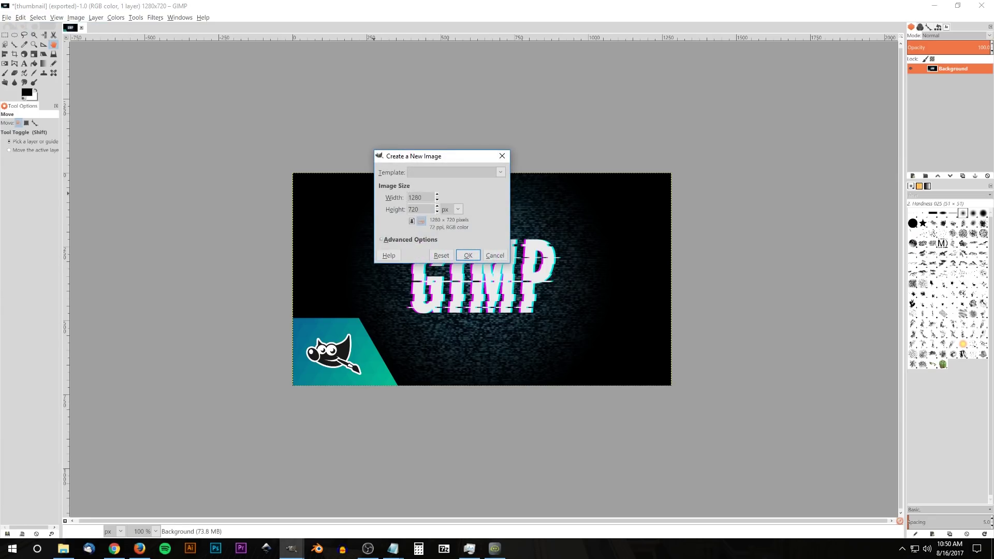
left_click(459, 209)
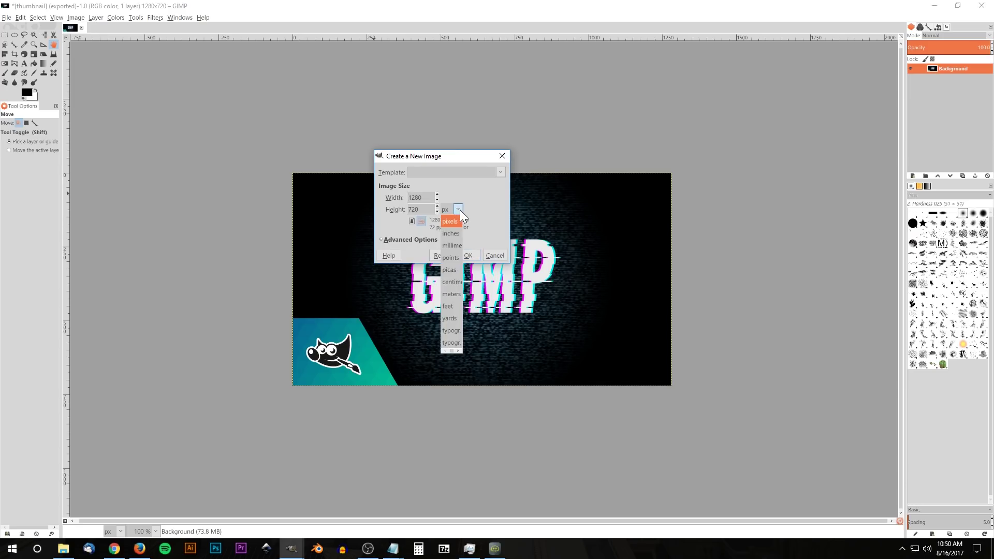
left_click(481, 207)
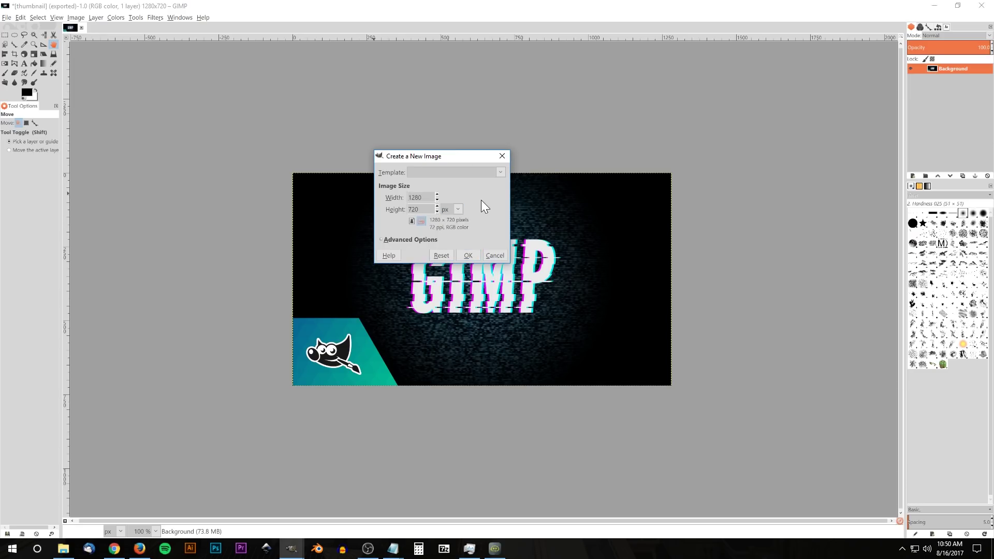
left_click(465, 256)
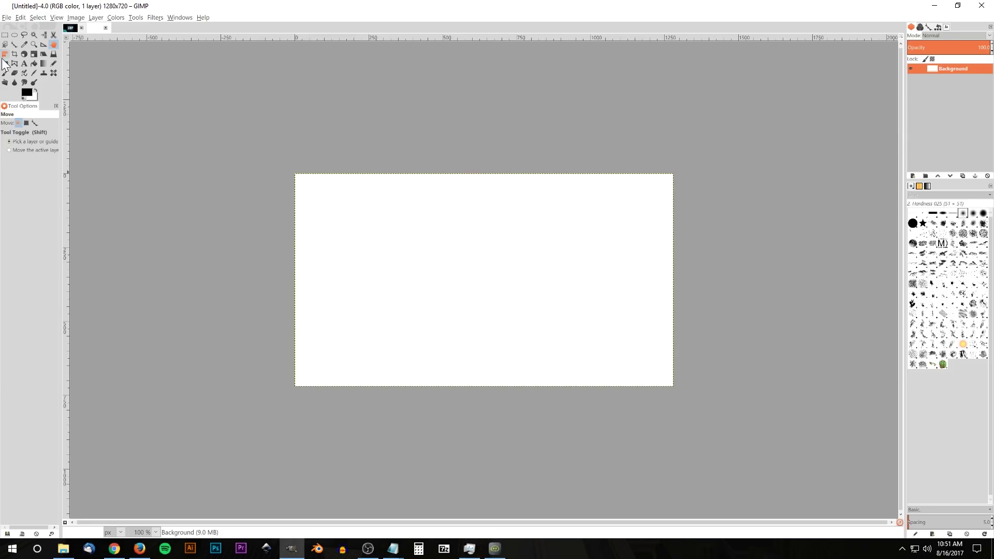
left_click(20, 17)
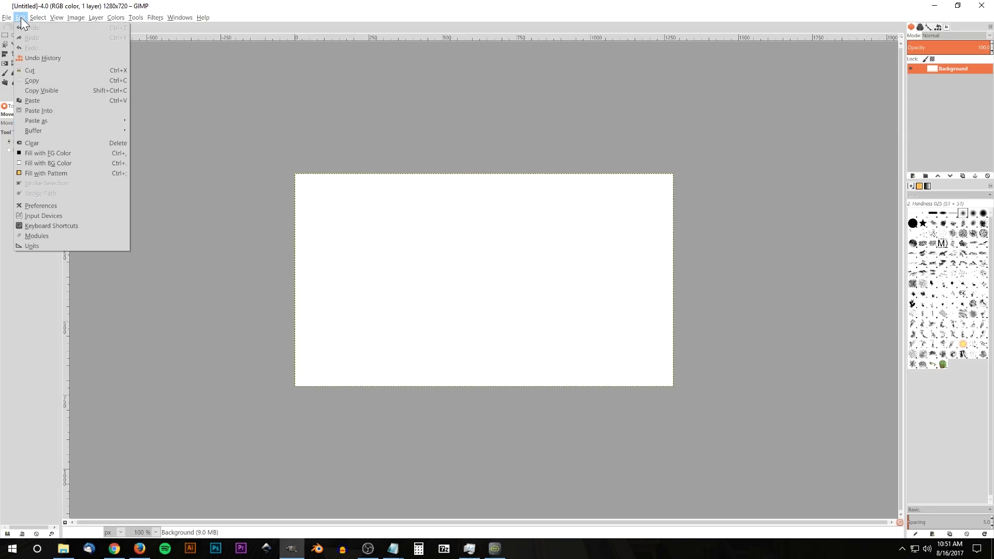
left_click(37, 156)
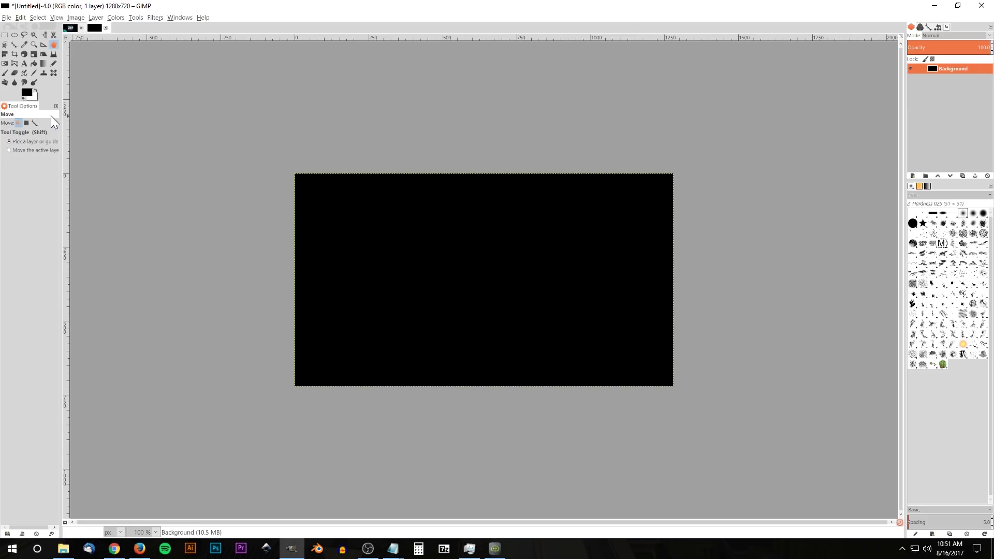
Step: Swap the foreground and background colors and add the white text "GIMP" to the canvas
left_click(35, 89)
left_click(24, 63)
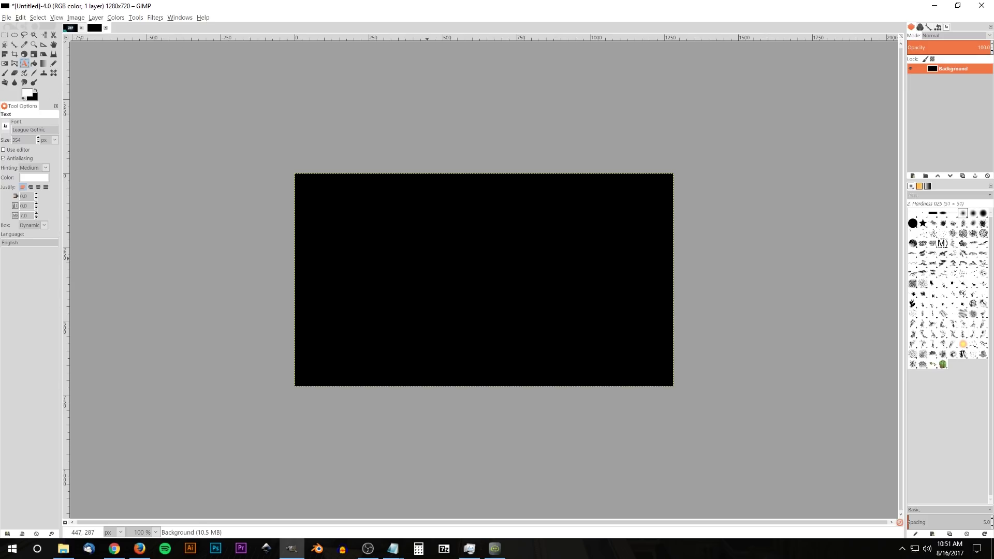
left_click(426, 257)
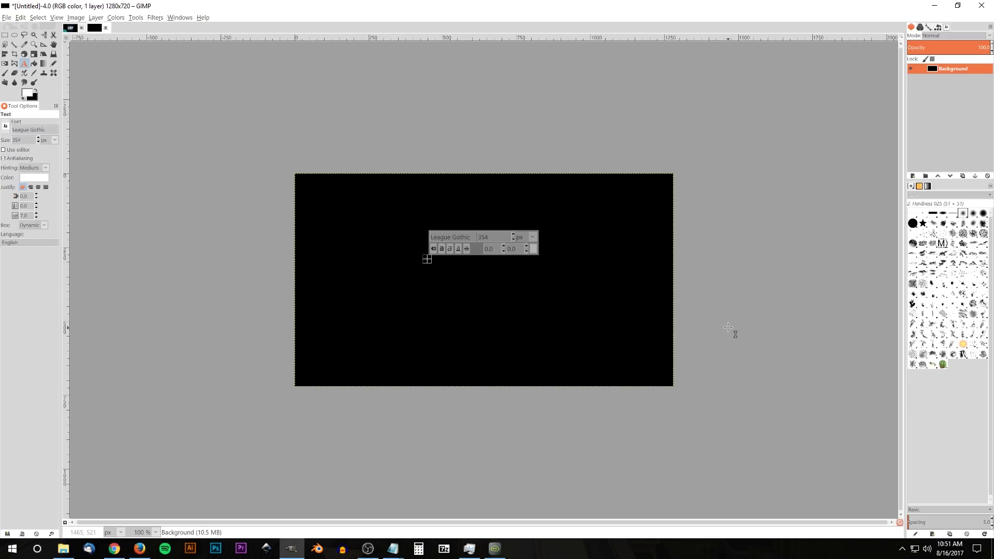
type("GIMP")
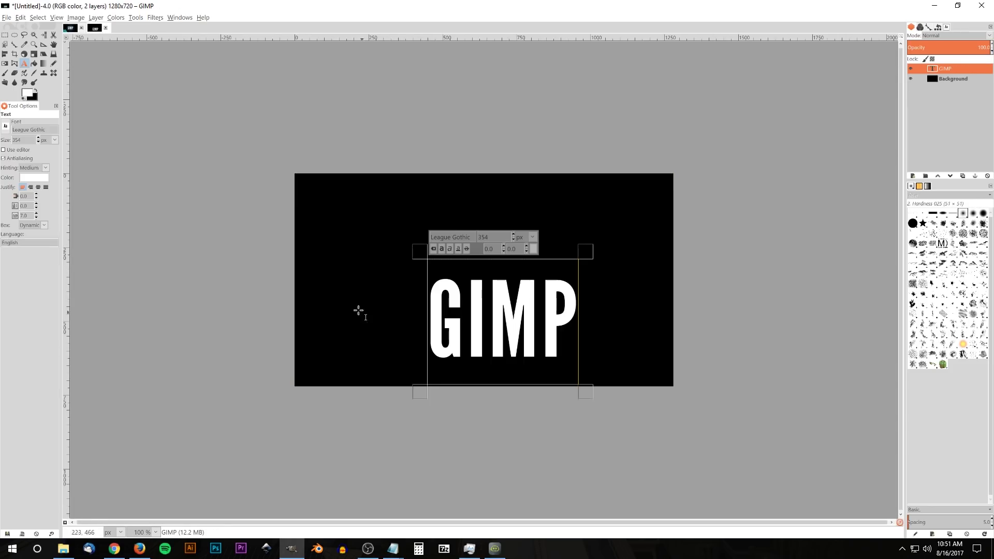
Step: Enlarge the GIMP text to 385 px and compare it with the finished thumbnail image
left_click(6, 126)
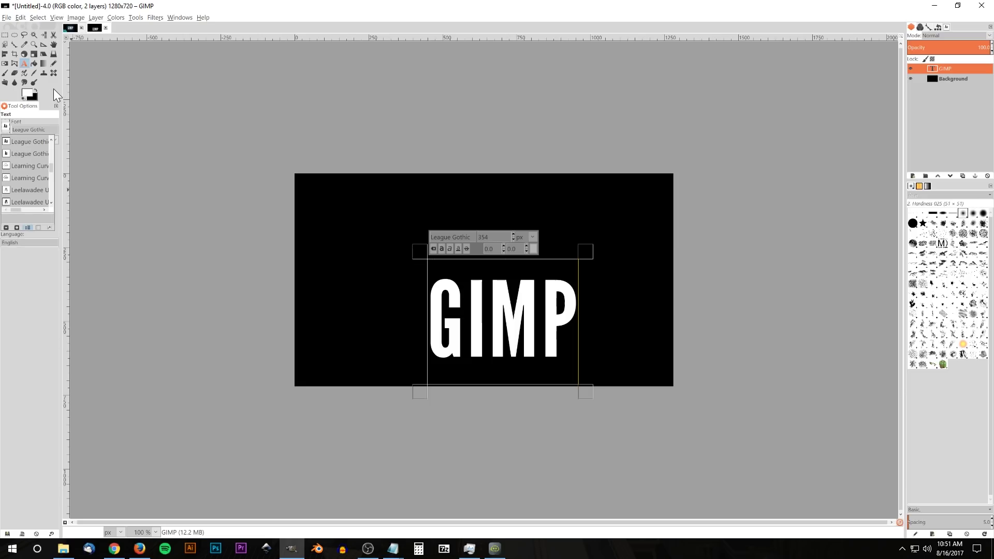
left_click(5, 127)
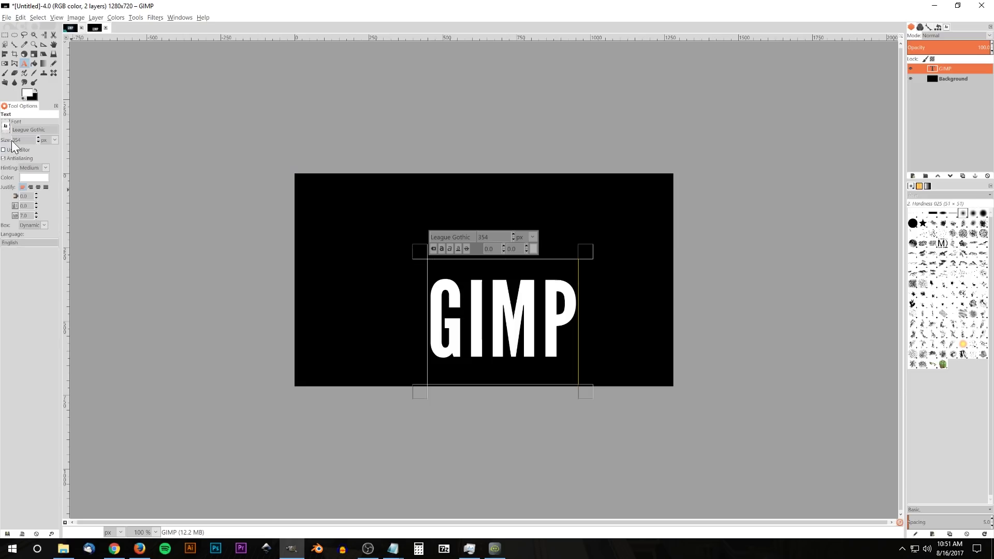
left_click(39, 139)
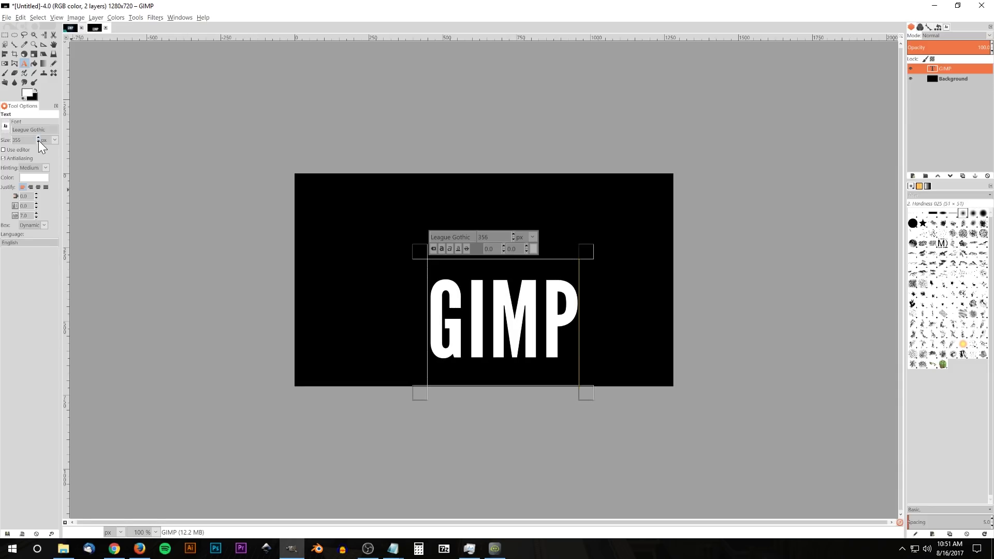
scroll(38, 138, "up", 10)
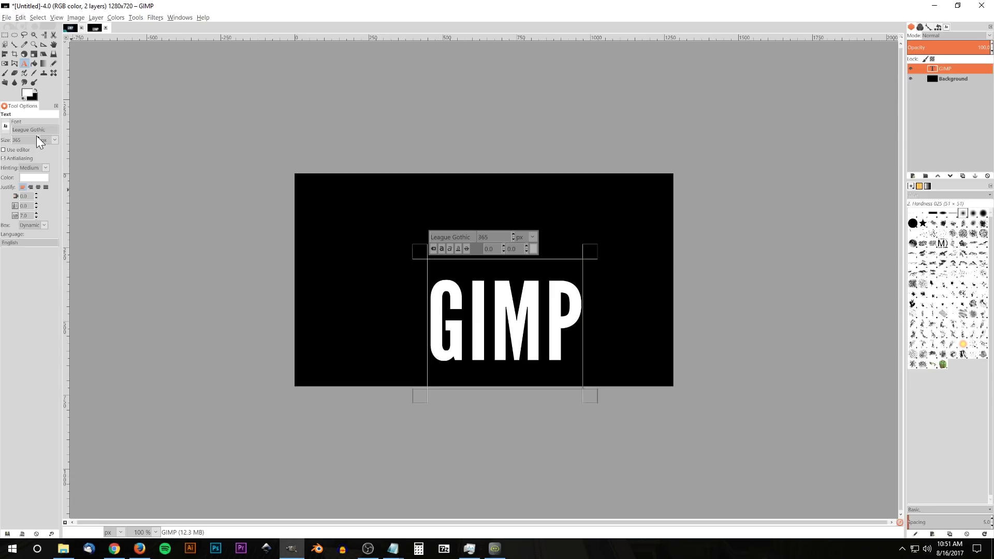
scroll(37, 136, "up", 20)
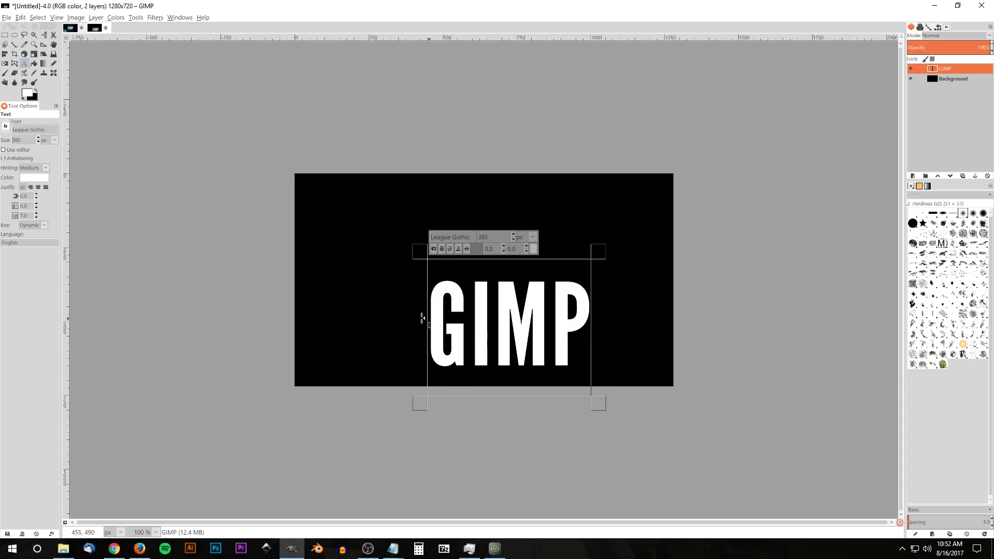
left_click(70, 28)
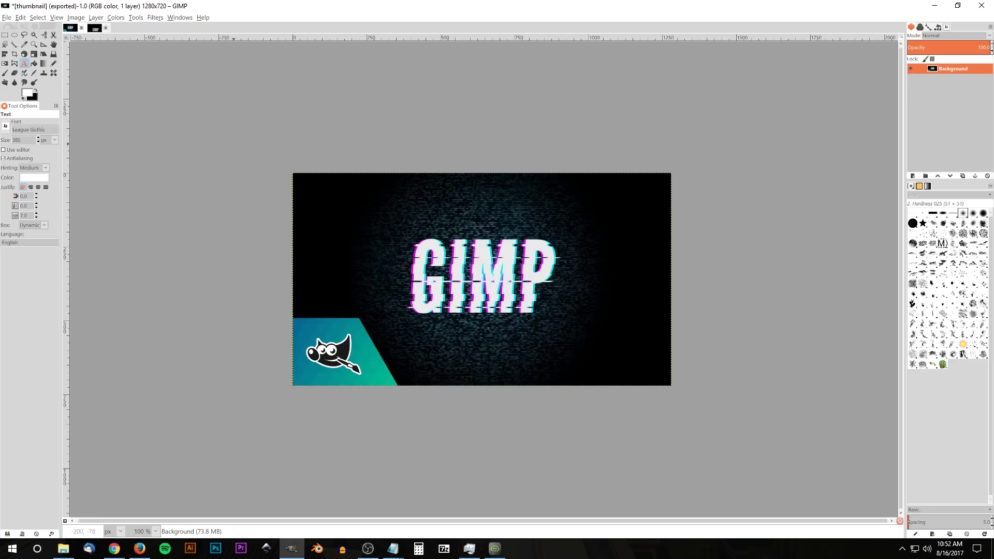
left_click(94, 28)
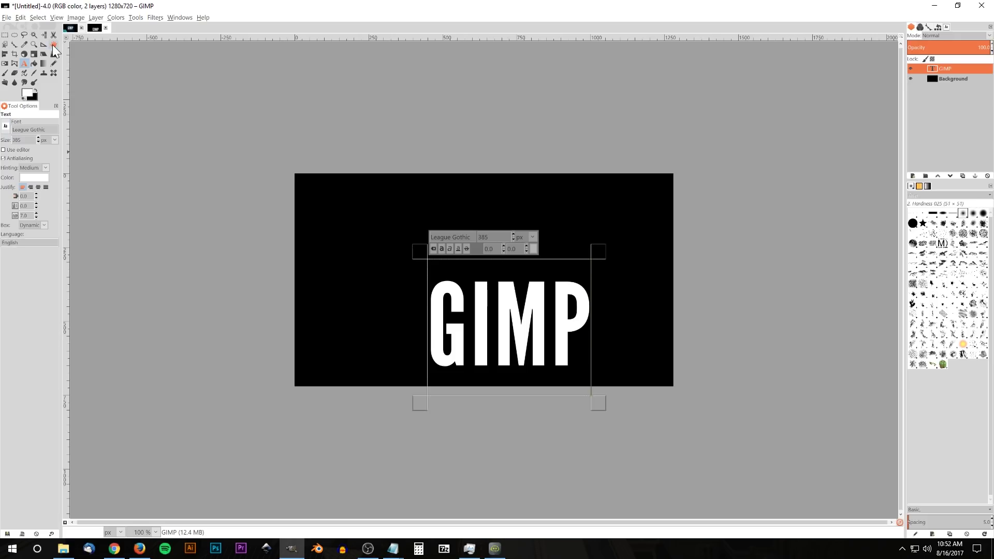
Step: Center the GIMP text layer horizontally and vertically relative to the image with the Align tool
left_click(4, 55)
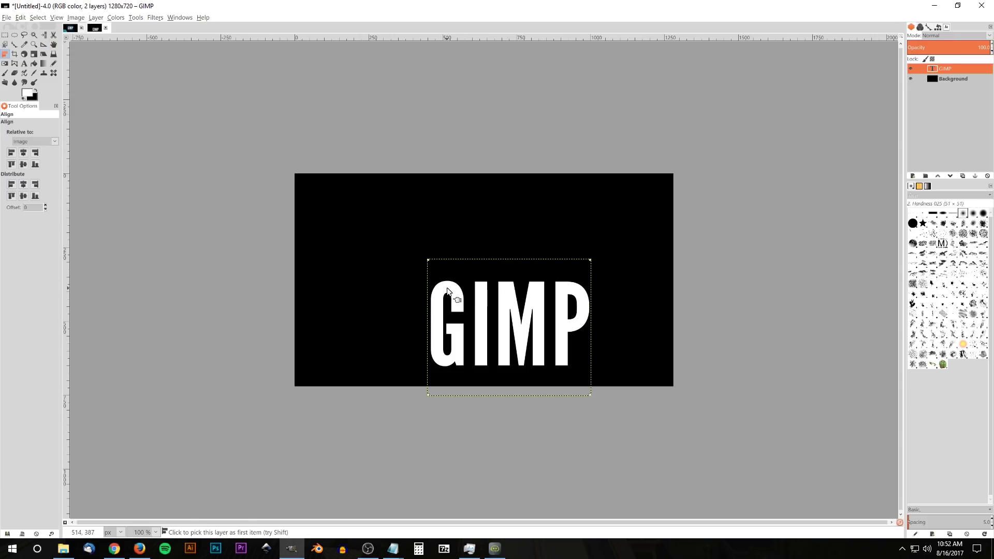
left_click(41, 144)
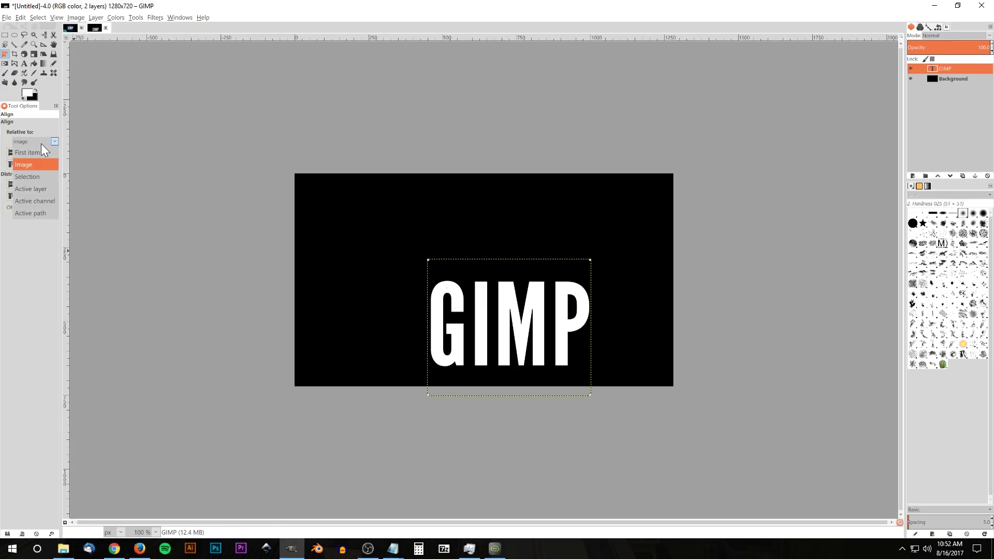
left_click(27, 164)
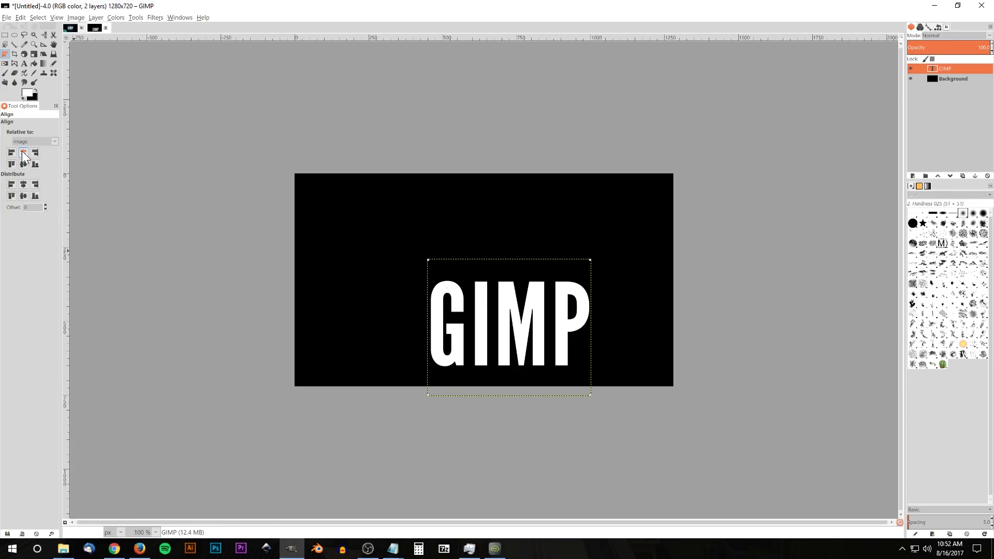
left_click(23, 151)
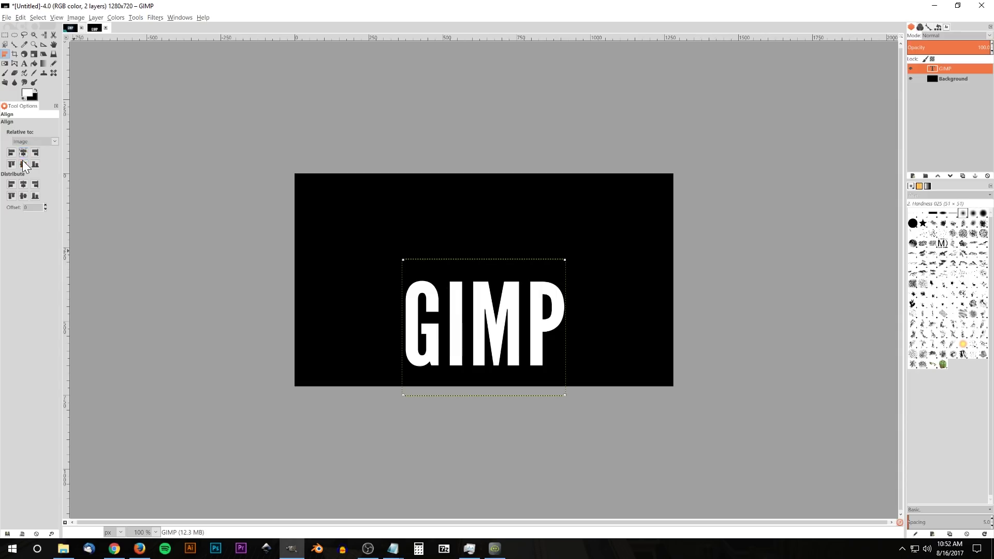
left_click(23, 153)
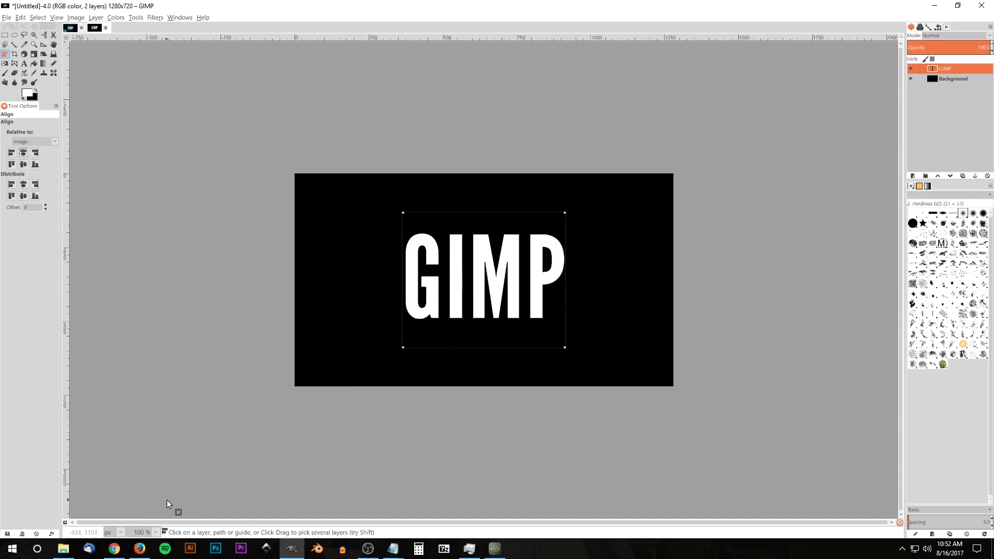
Step: Make a selection from the GIMP text layer's alpha and add a new transparent 1280 × 720 px layer above it
right_click(945, 69)
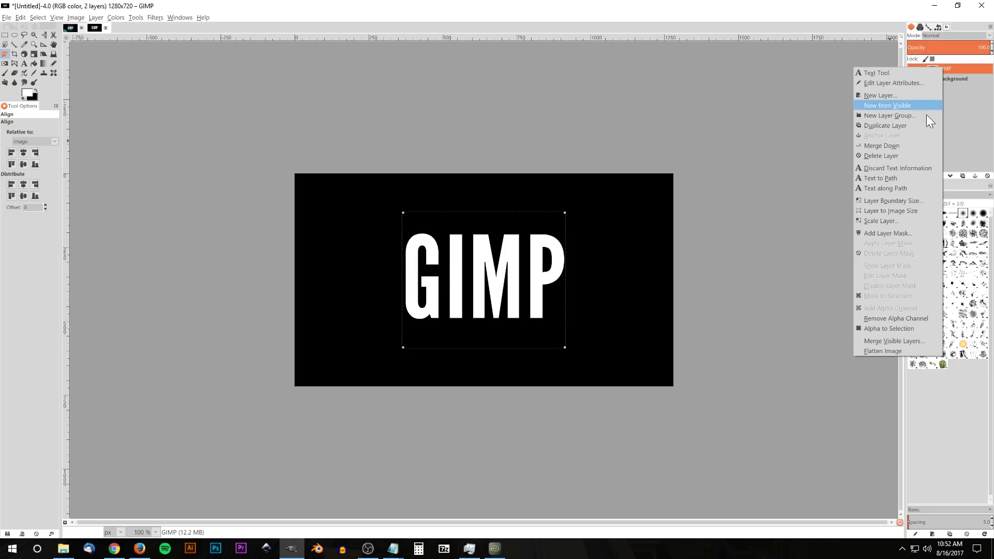
left_click(905, 331)
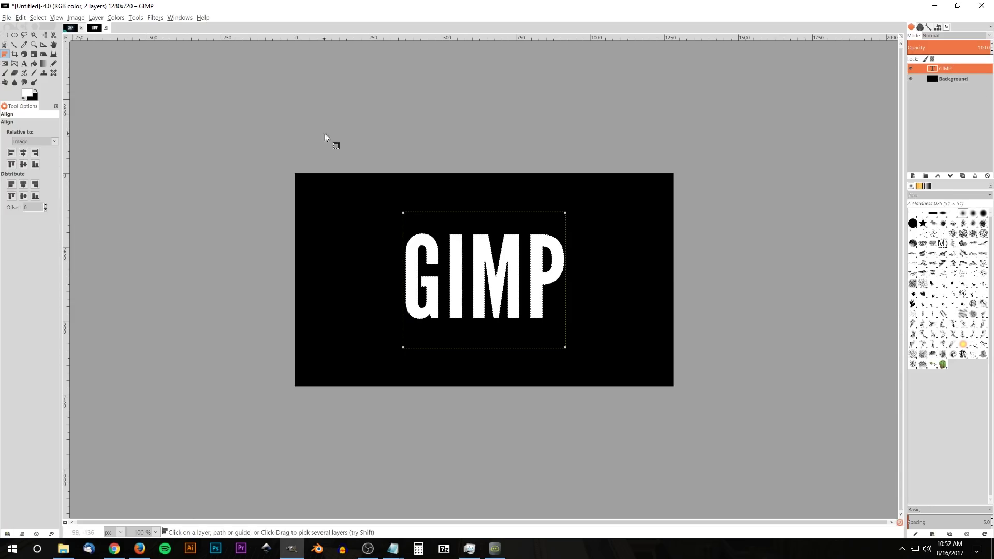
left_click(914, 176)
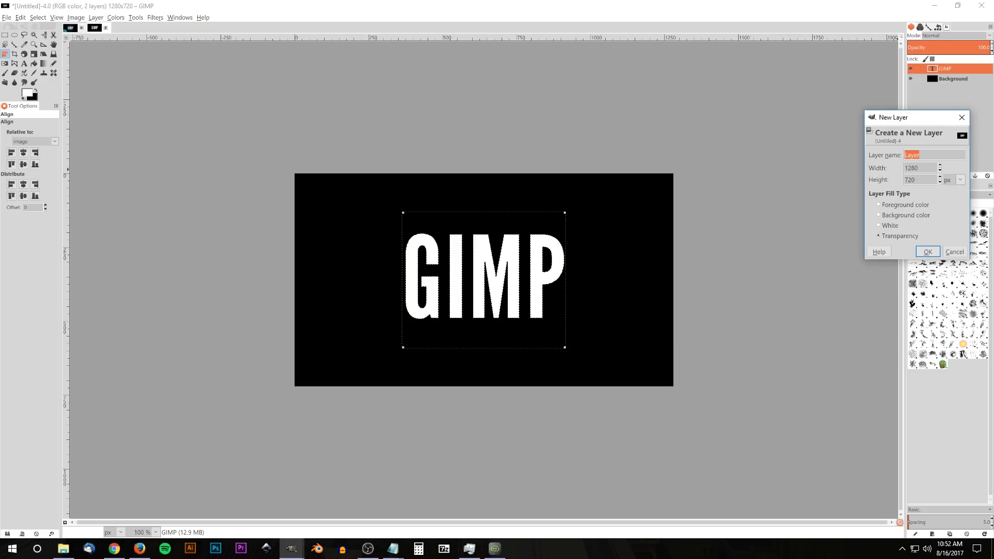
left_click(926, 252)
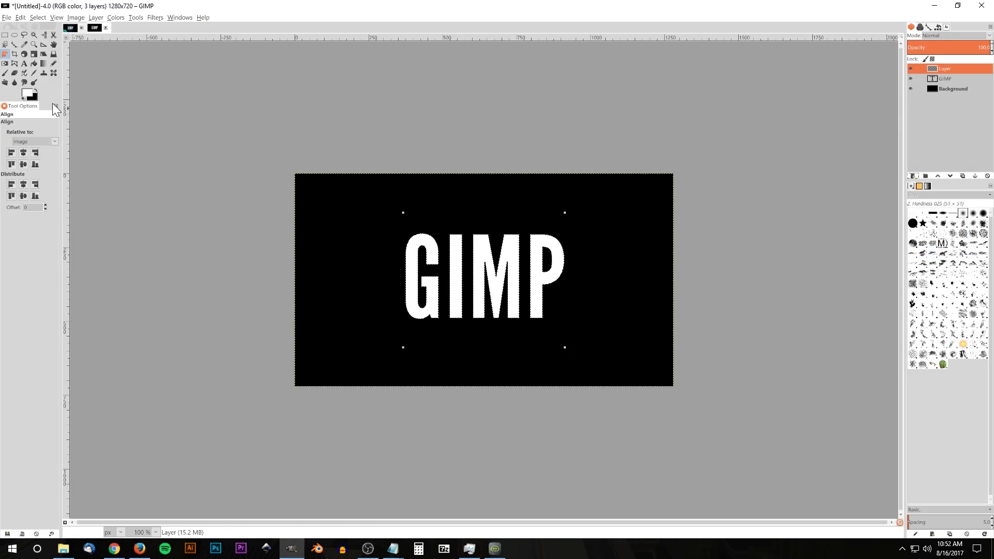
Step: Fill the selected letter shapes on the new layer with cyan 00fffc, and clear the selection
left_click(31, 95)
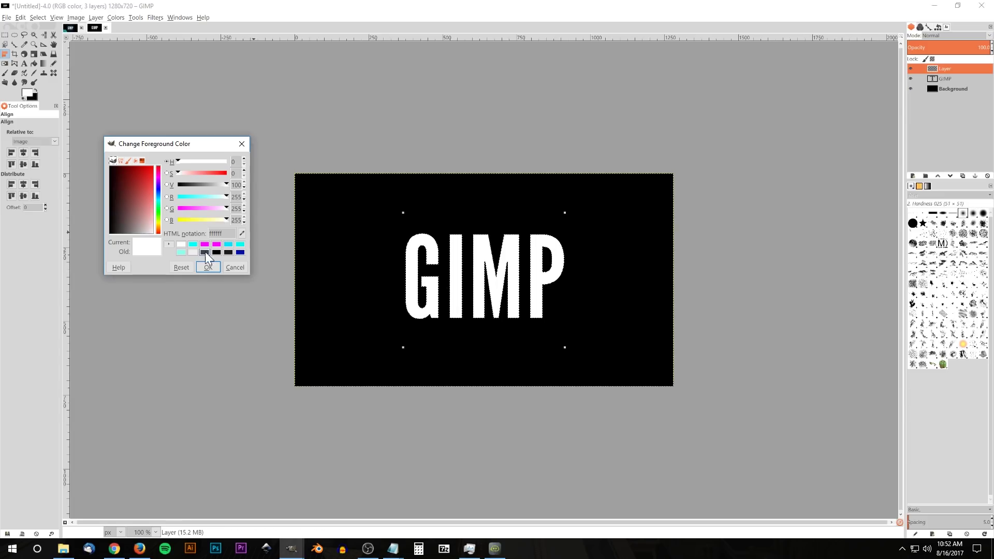
left_click(193, 246)
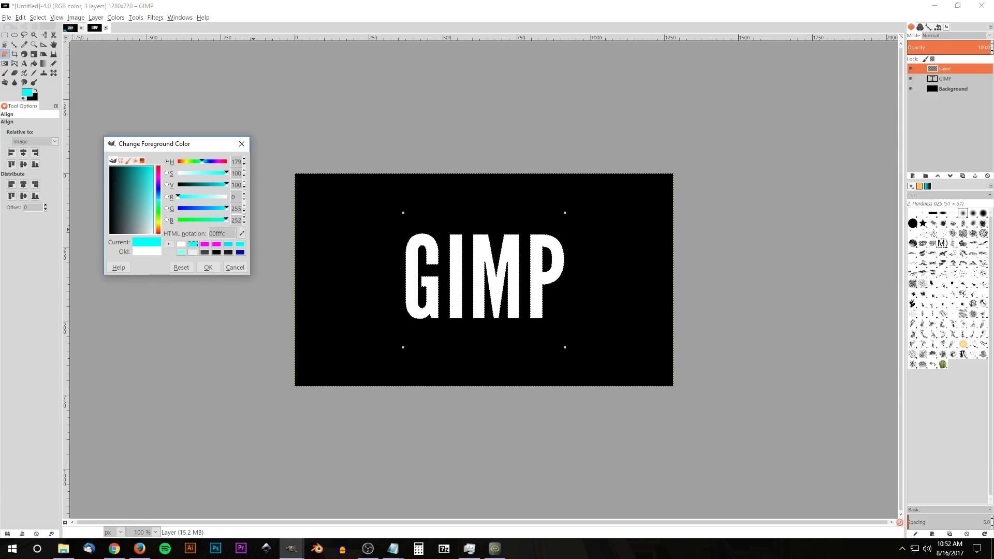
left_click(207, 267)
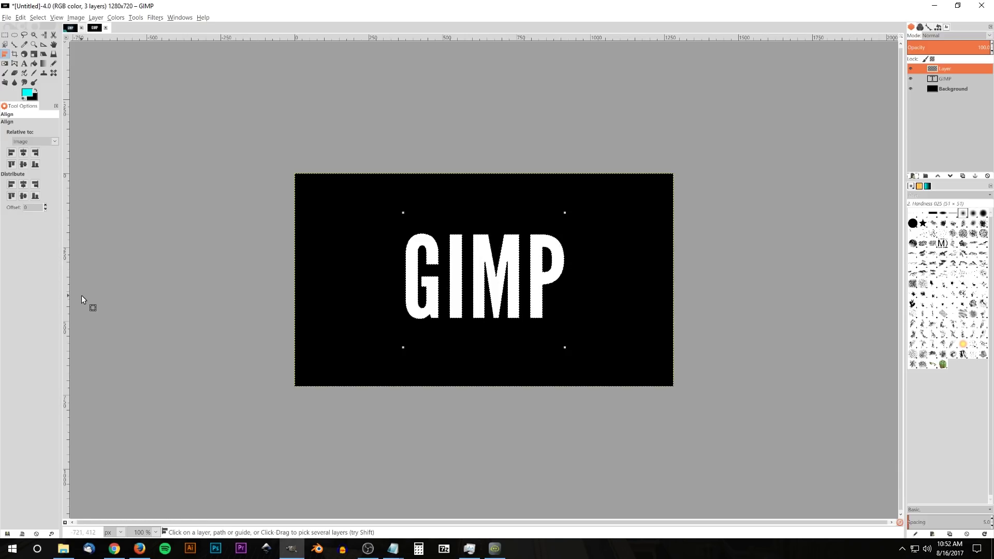
left_click(21, 17)
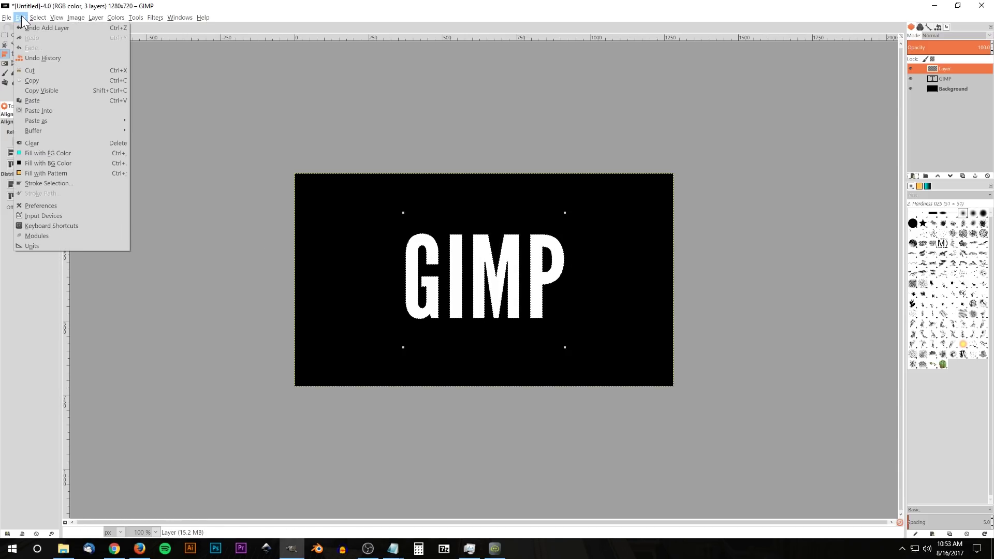
left_click(51, 152)
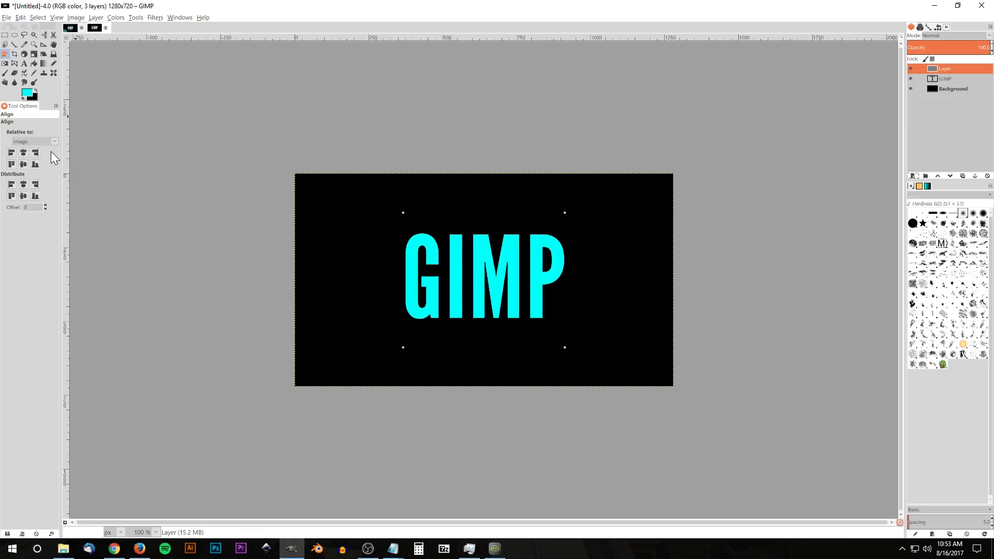
left_click(38, 19)
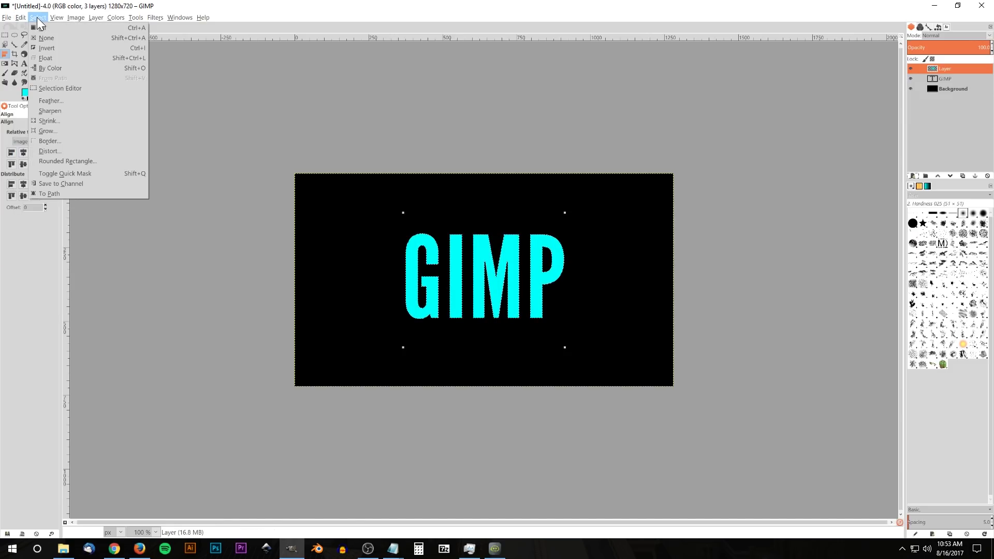
left_click(47, 48)
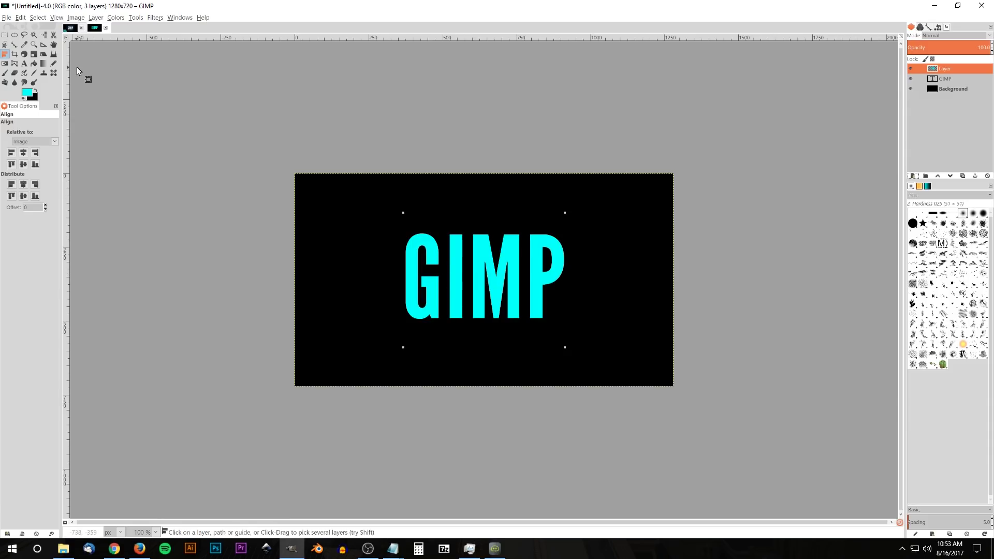
Step: Shift the cyan letter layer a few pixels to the right with the Move tool and place it beneath the GIMP text layer
left_click(54, 44)
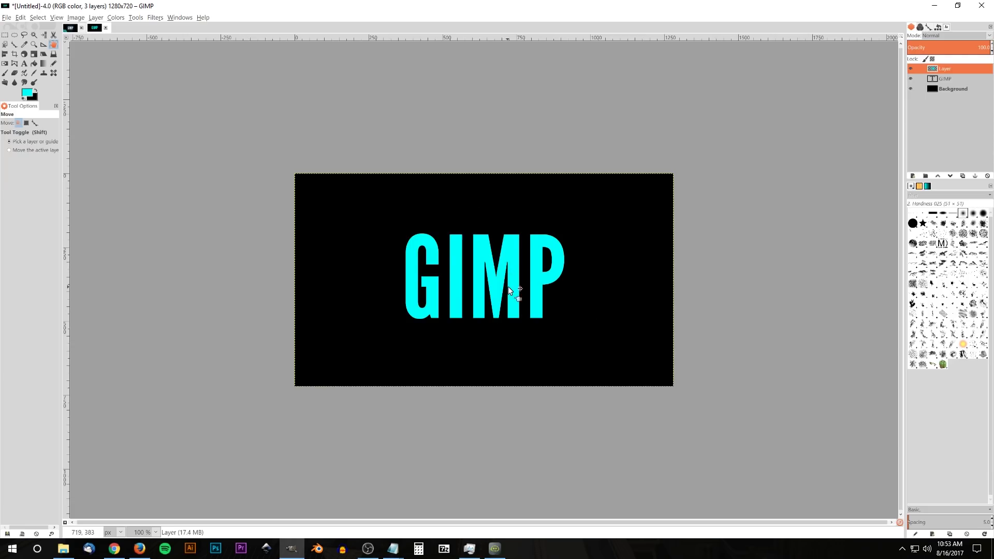
scroll(508, 287, "up", 4)
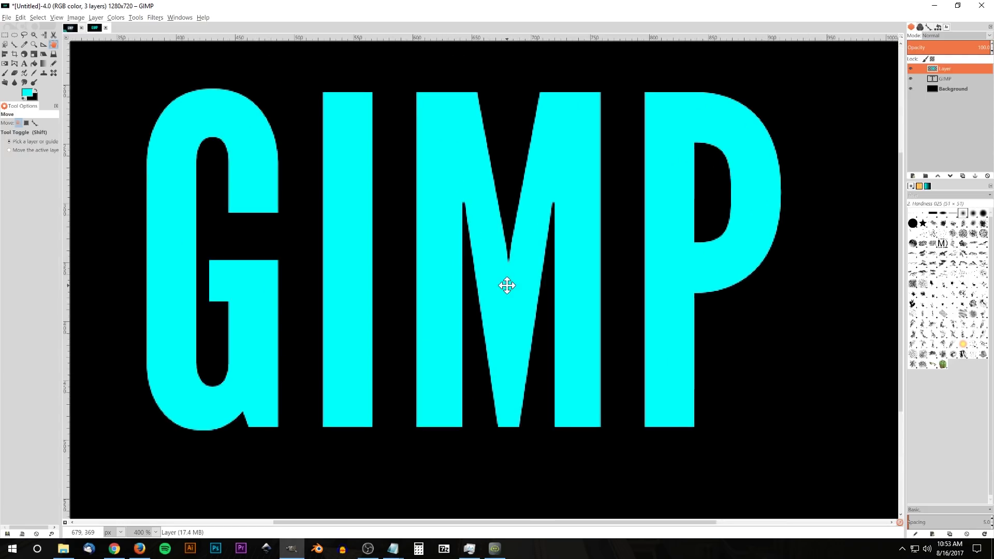
scroll(507, 286, "up", 1)
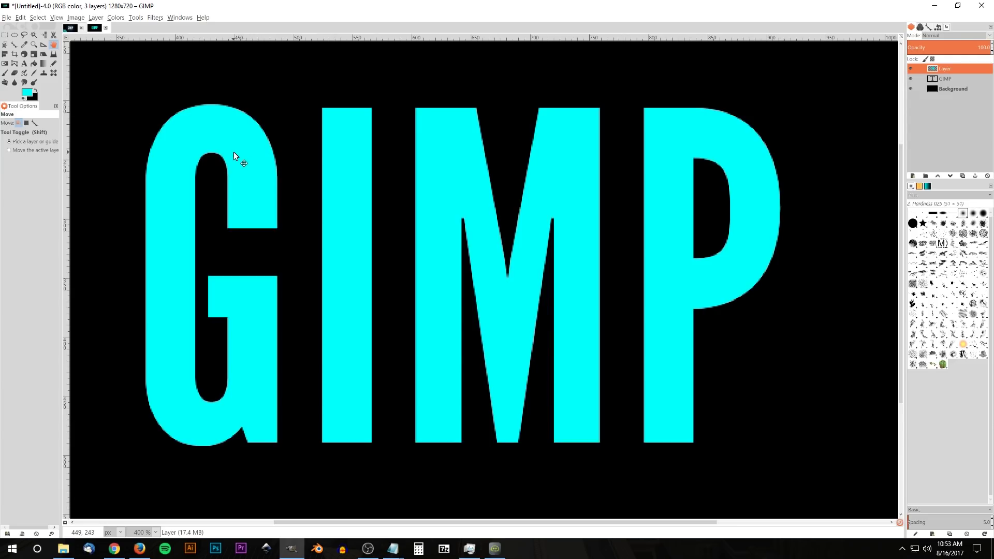
left_click_drag(233, 151, 243, 149)
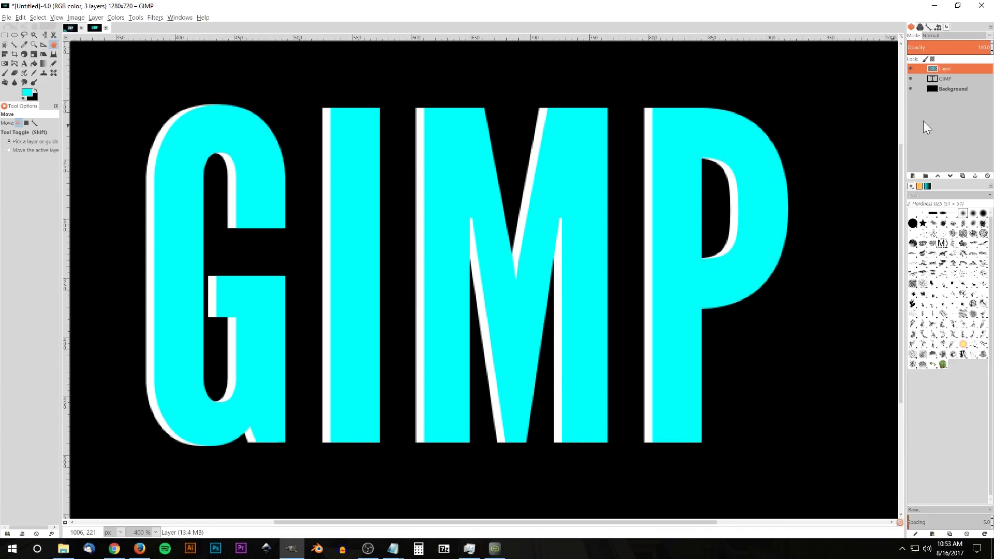
left_click_drag(938, 68, 939, 83)
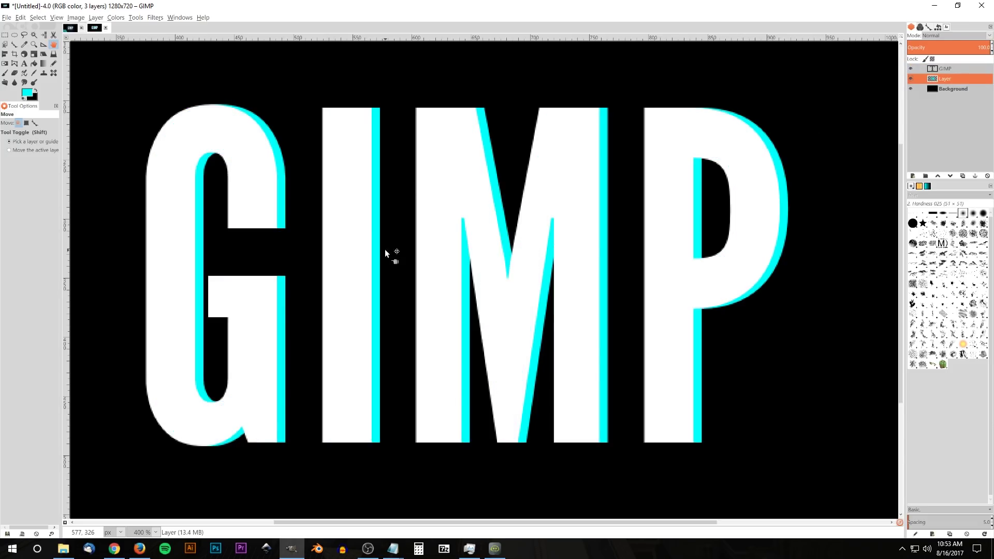
scroll(389, 254, "down", 3)
scroll(578, 265, "down", 2)
scroll(580, 266, "up", 2)
scroll(576, 263, "down", 1)
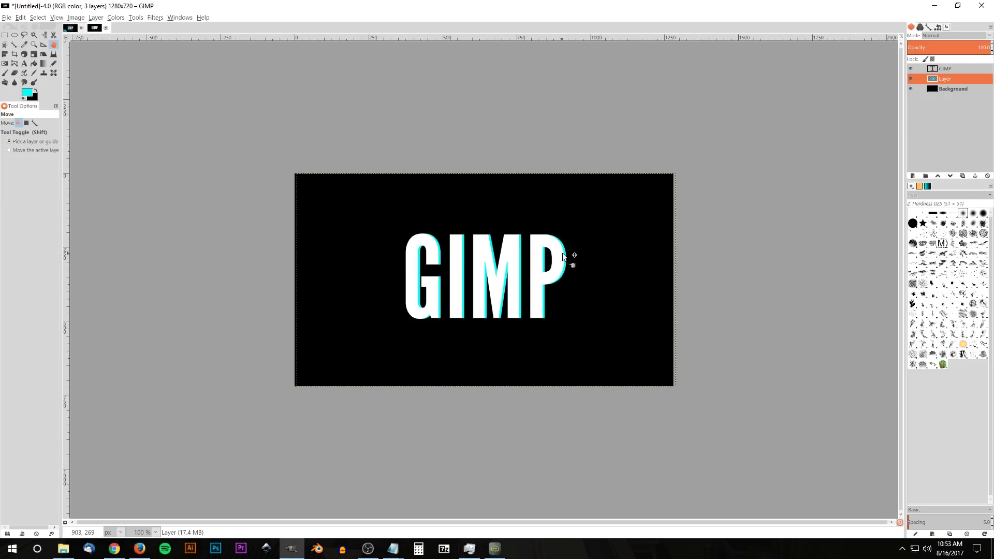
Step: Make a selection from the GIMP text layer's alpha and add another new transparent layer above it
left_click(944, 71)
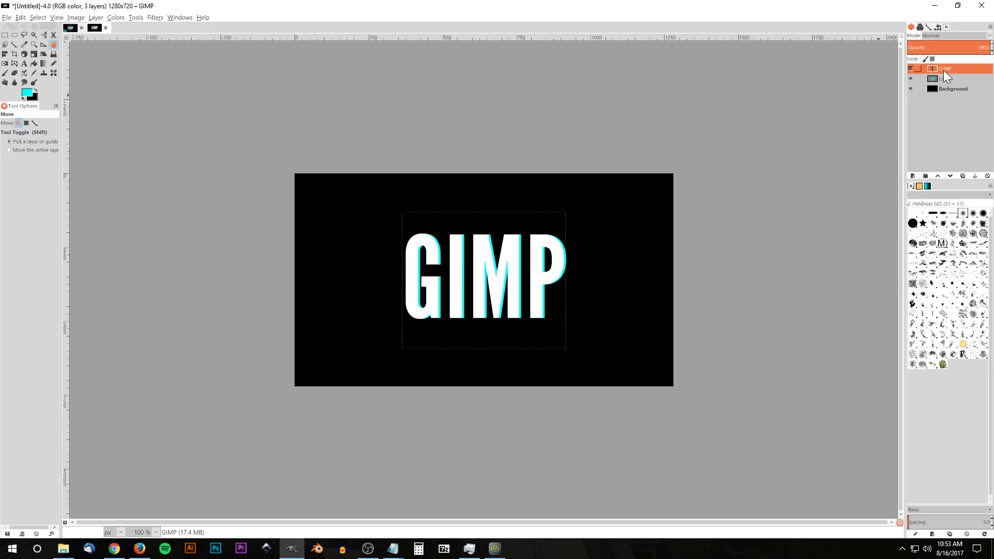
right_click(943, 70)
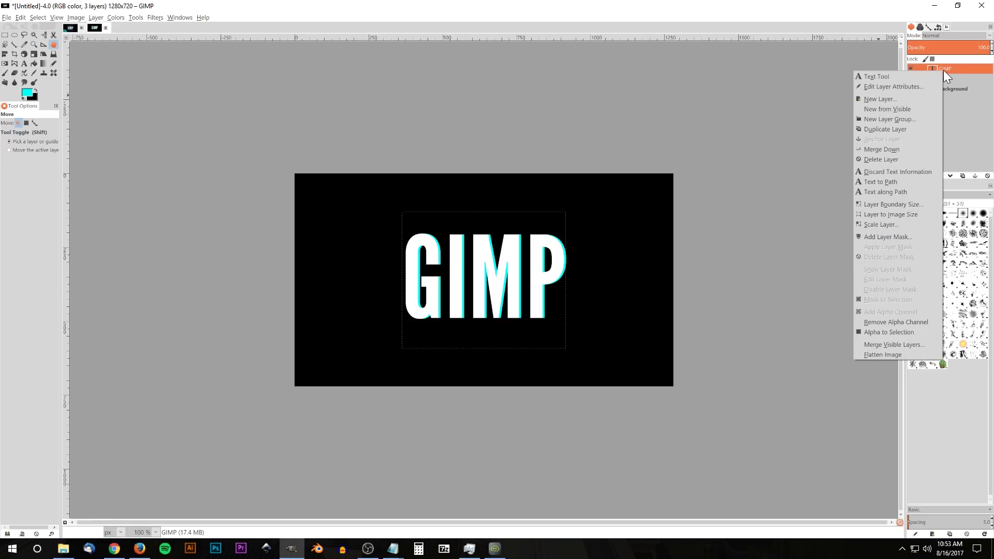
left_click(882, 331)
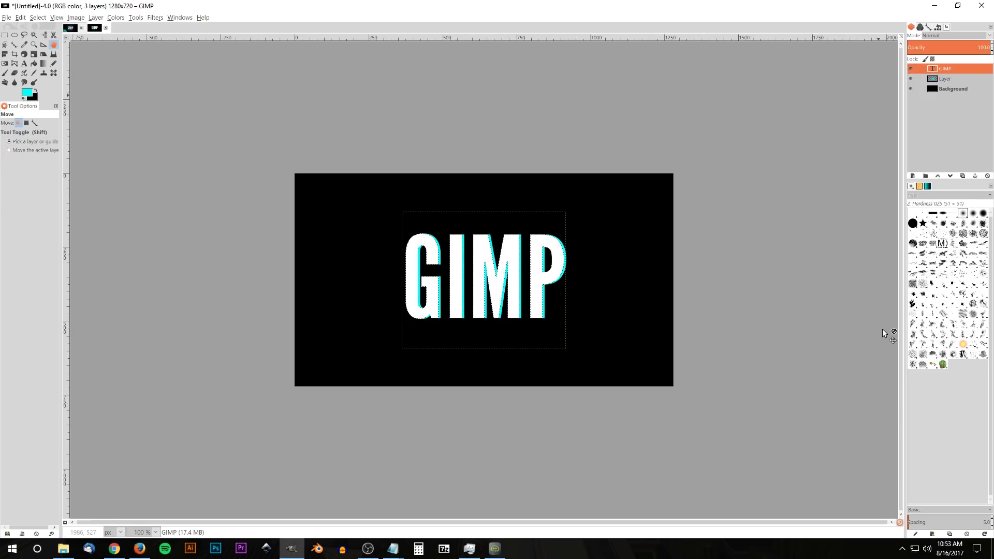
left_click(914, 176)
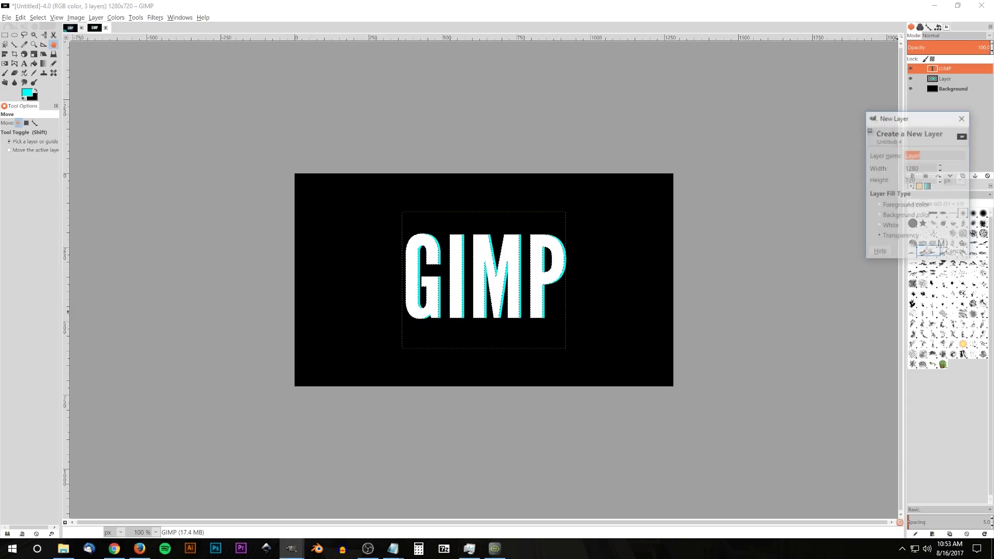
left_click(927, 252)
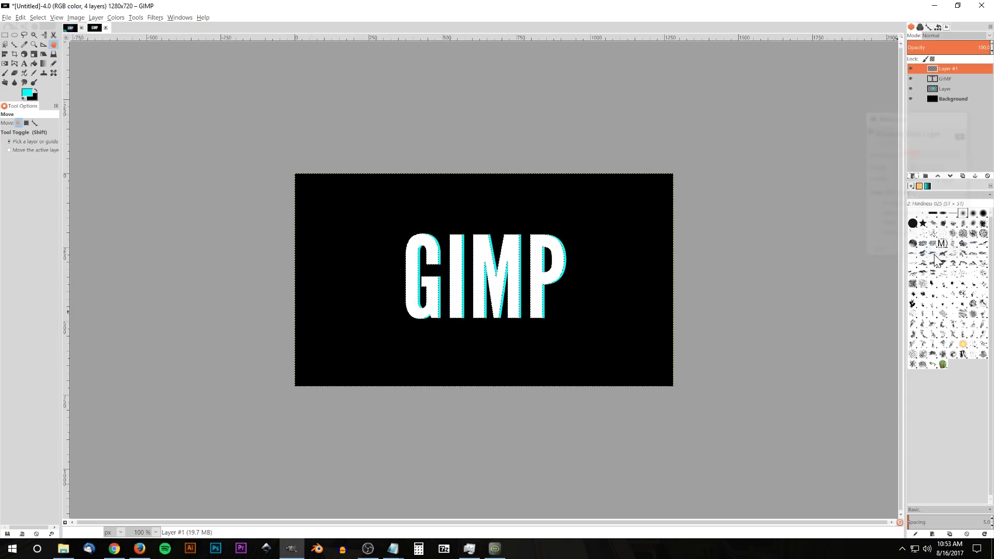
Step: Fill the selected letter shapes on the new layer with magenta f600ff, and clear the selection
left_click(30, 92)
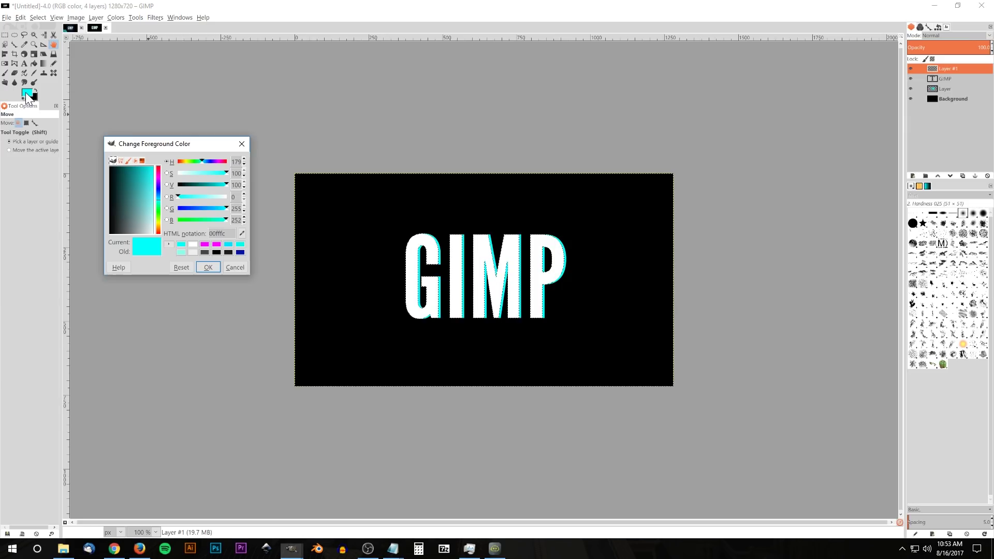
left_click(205, 244)
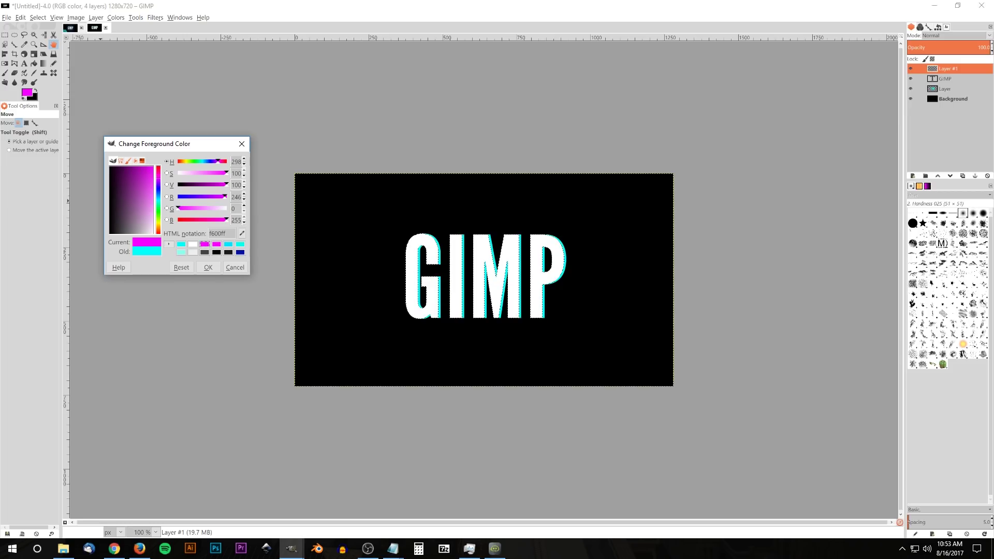
left_click(204, 266)
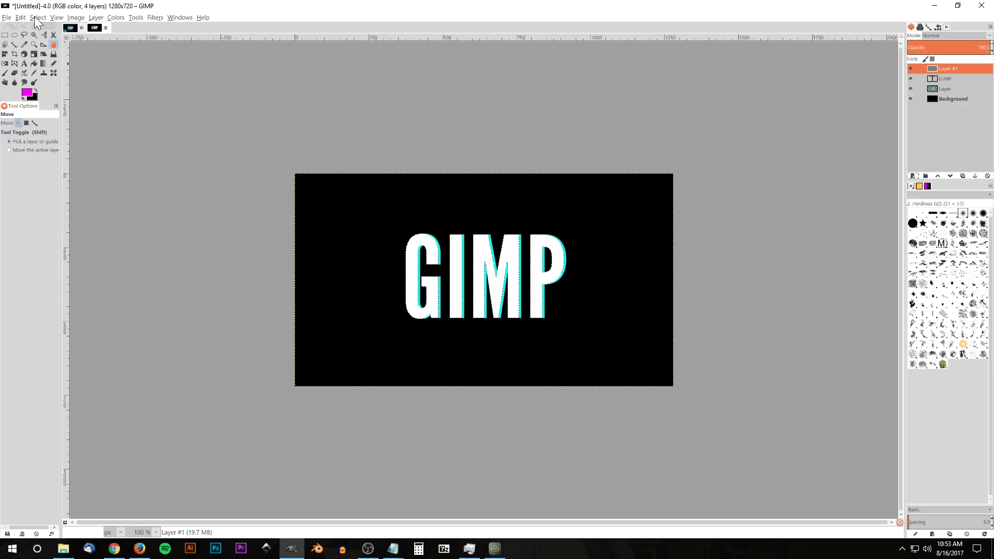
left_click(20, 17)
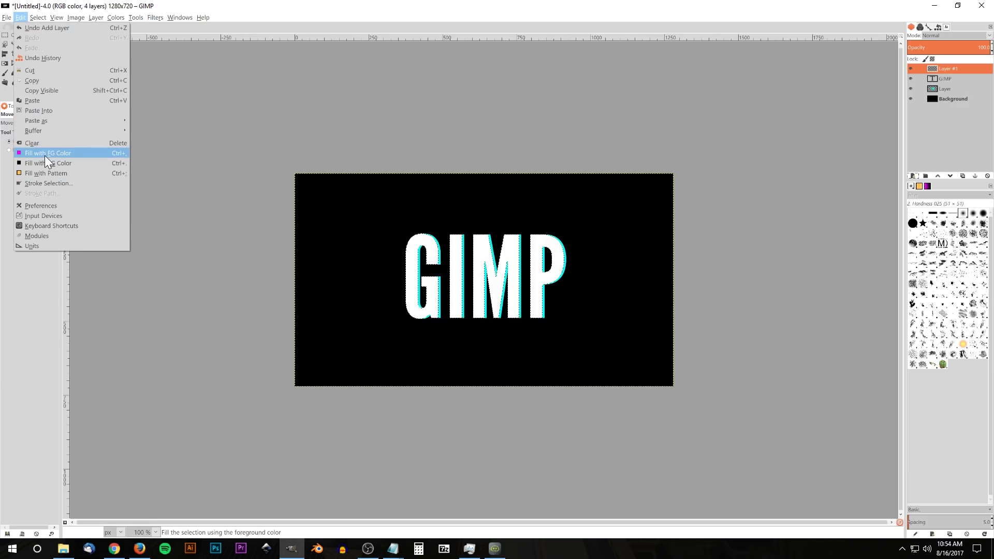
left_click(47, 155)
left_click(39, 18)
left_click(44, 35)
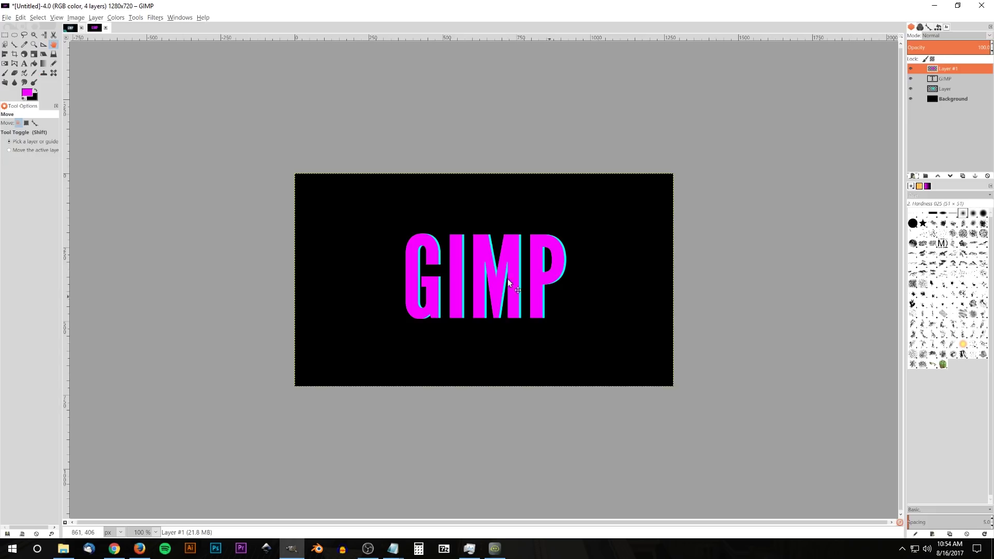
Step: Shift the magenta letter layer a few pixels to the left and place it beneath the cyan layer, directly above the Background
scroll(461, 266, "up", 4)
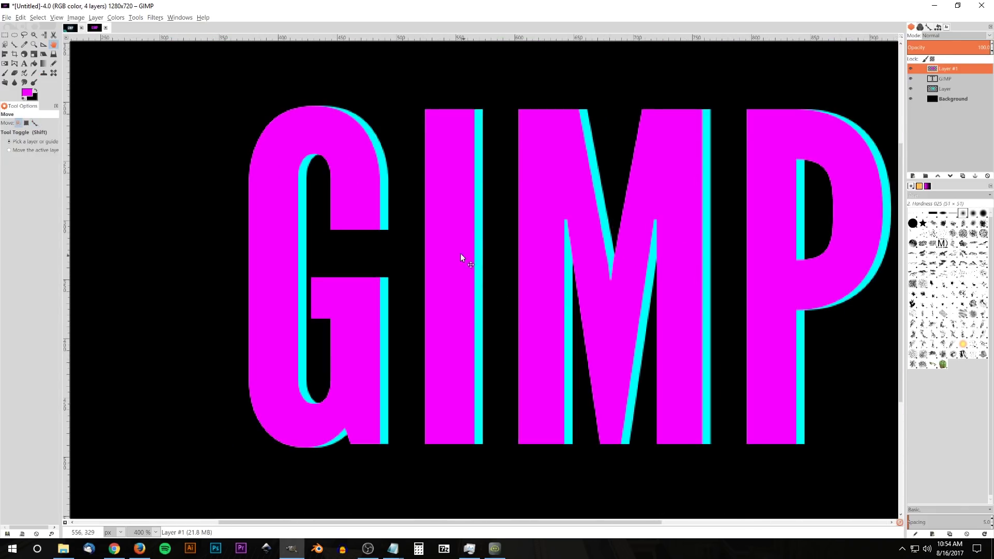
left_click_drag(461, 197, 450, 199)
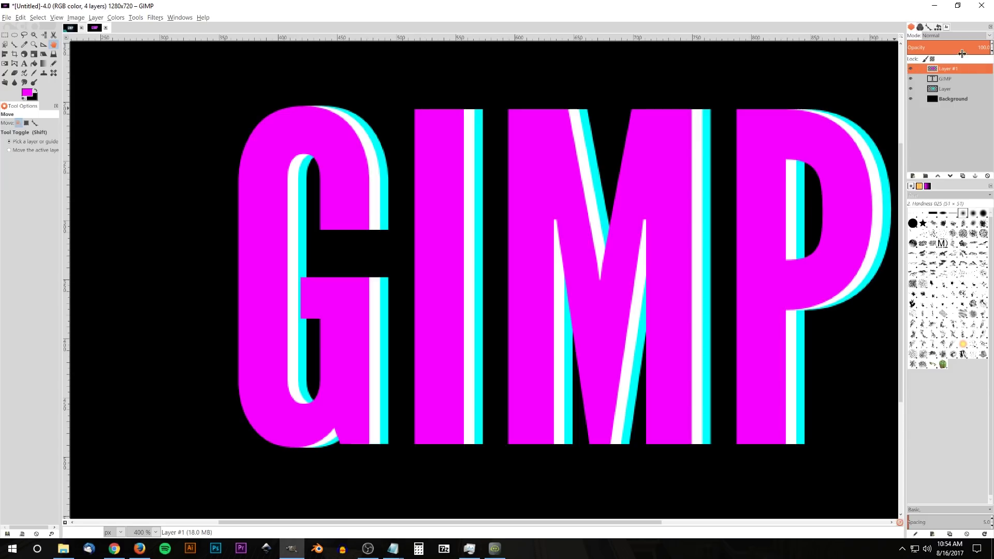
left_click_drag(943, 70, 949, 94)
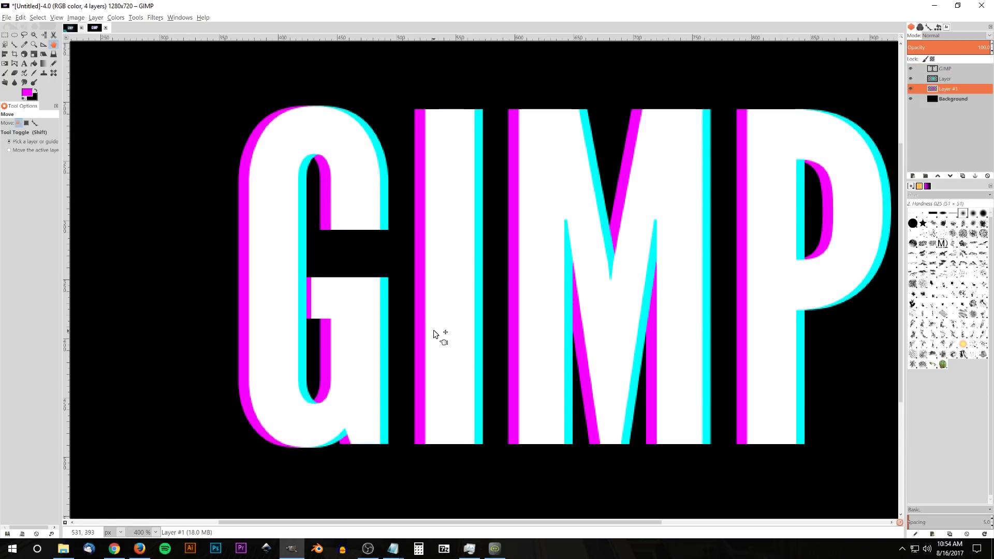
scroll(641, 287, "right", 3)
scroll(554, 309, "up", 1)
scroll(554, 308, "down", 4)
scroll(571, 285, "up", 1)
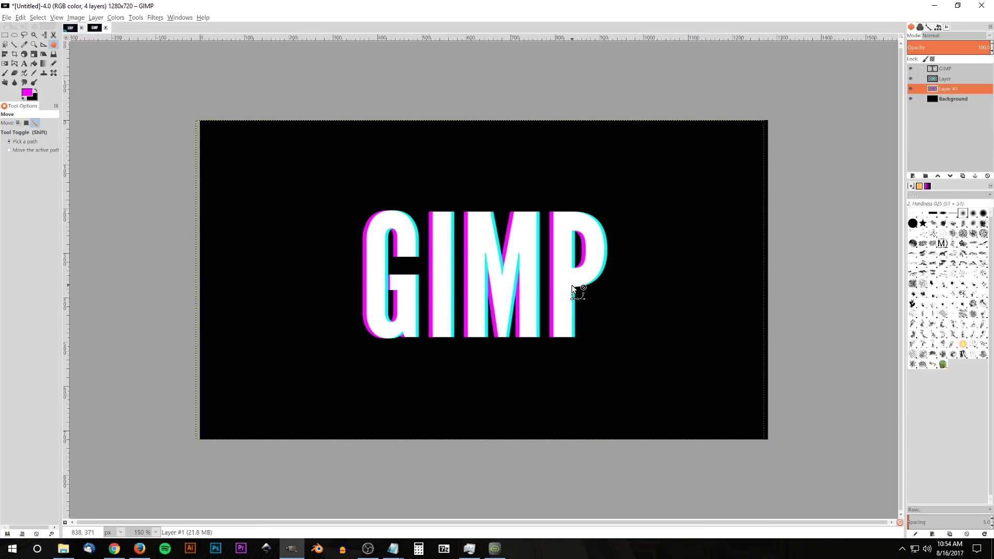
scroll(547, 274, "down", 1)
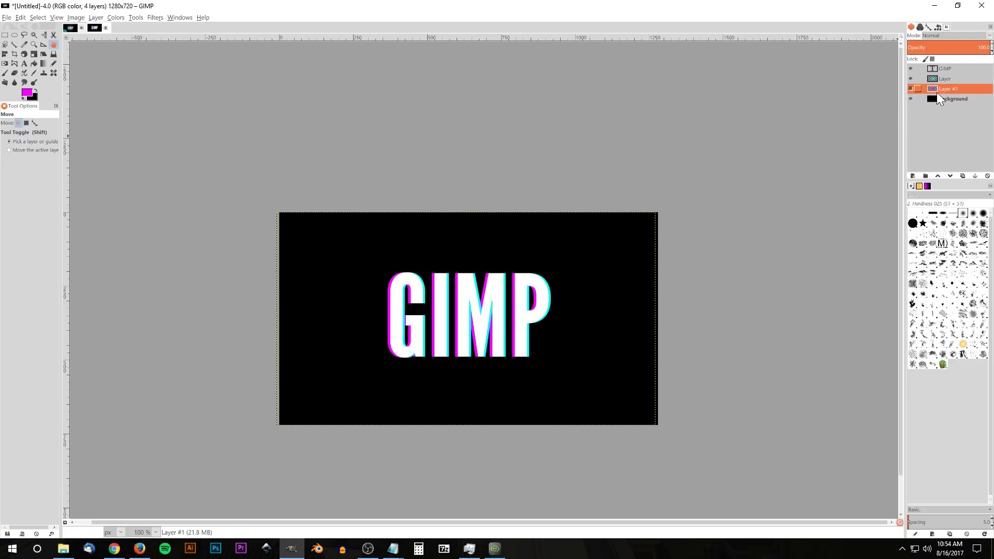
Step: With the Background hidden, create a new layer from the visible letters, and leave only that layer and the Background shown
left_click(908, 98)
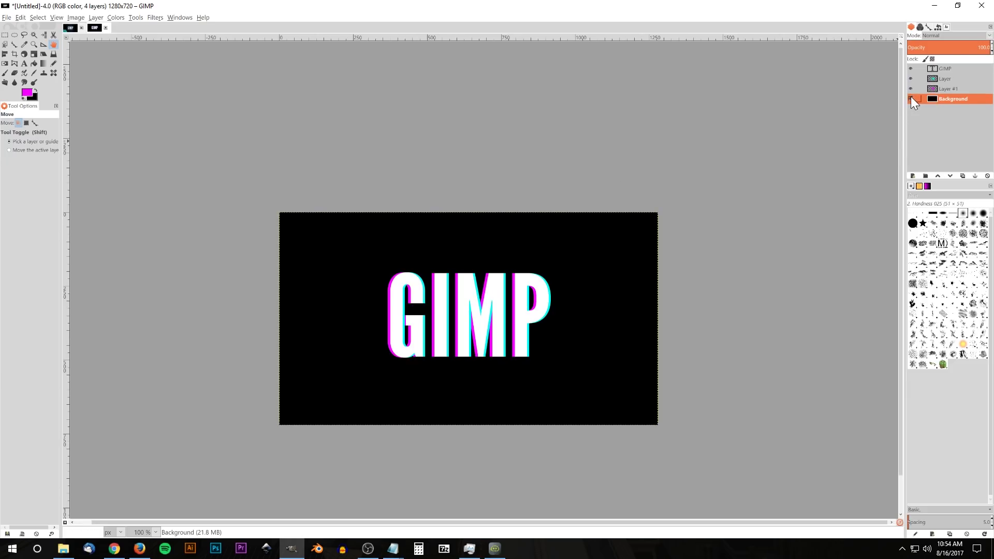
left_click(910, 99)
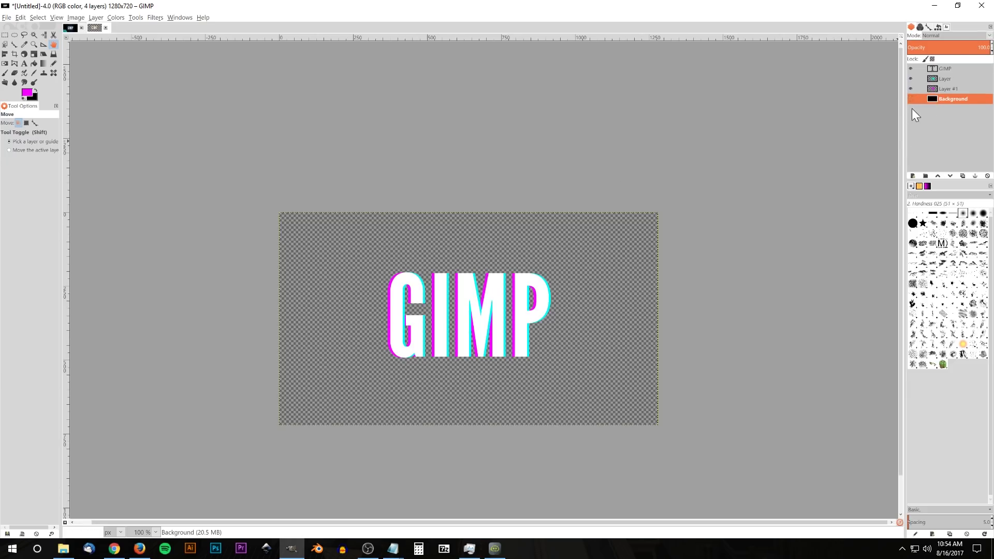
left_click(942, 67)
right_click(946, 68)
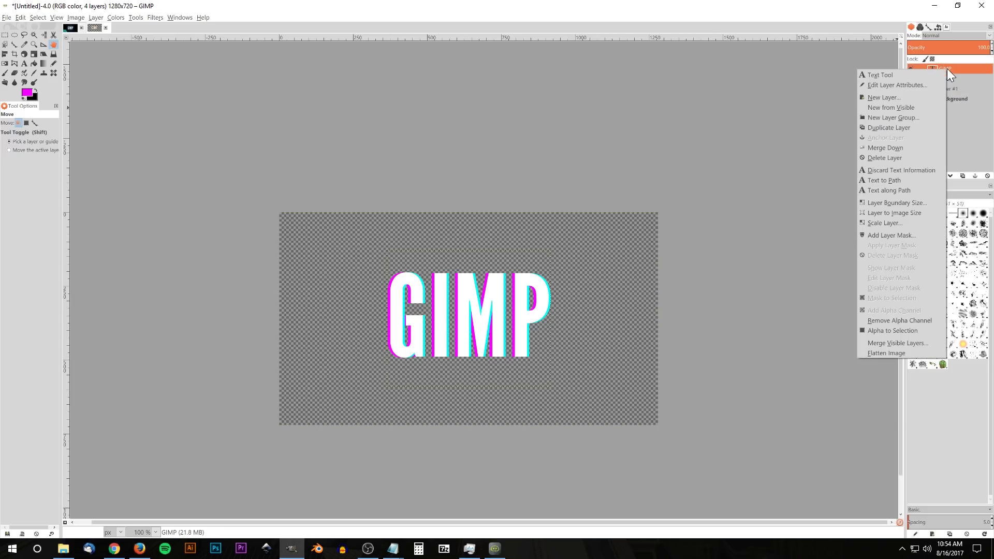
left_click(903, 107)
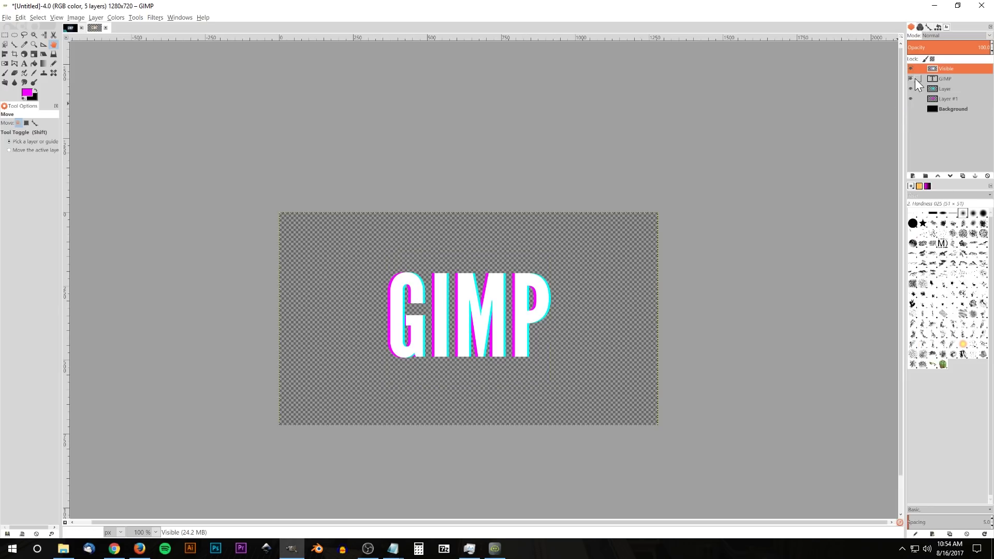
left_click(910, 109)
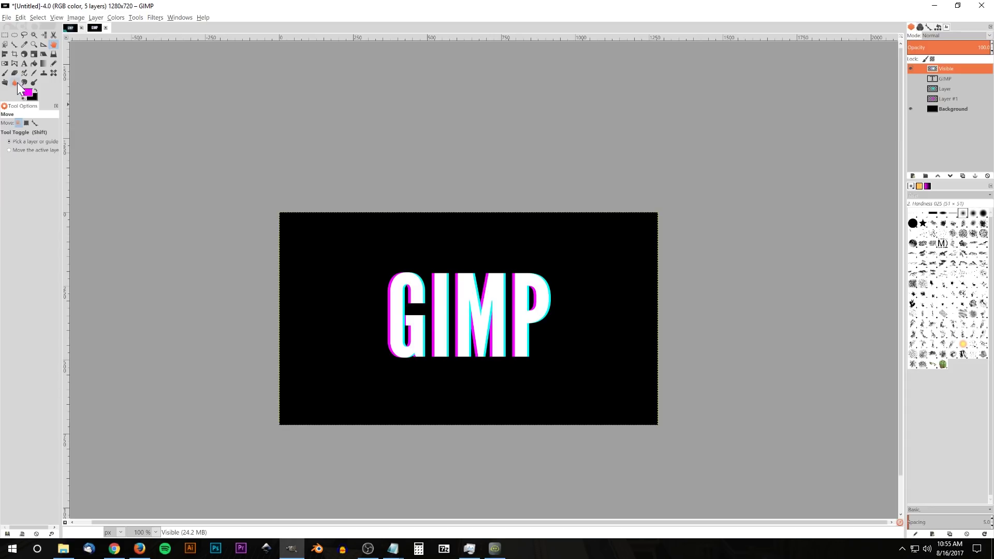
Step: Shear the Visible layer with an X magnitude of -70 and fit the layer to the image size
left_click(46, 56)
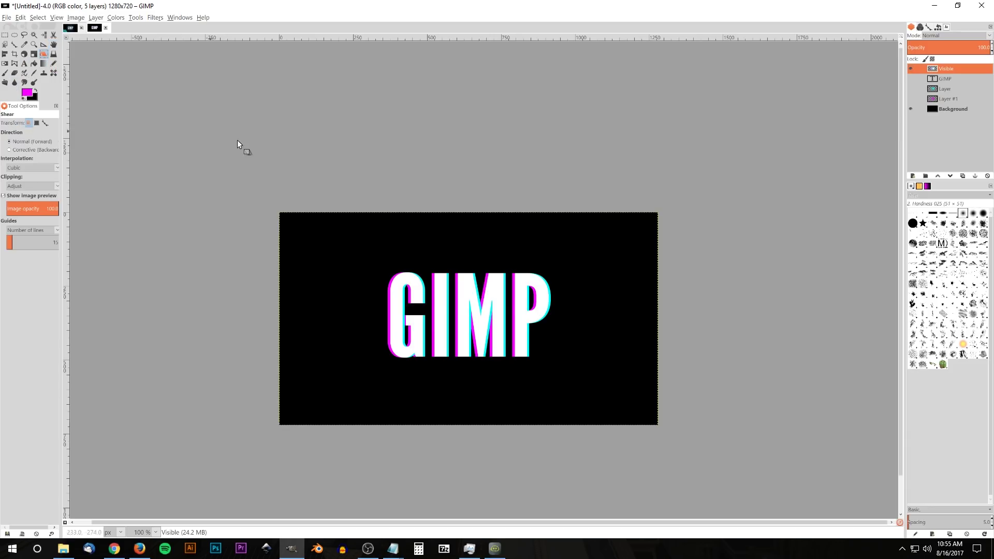
left_click(465, 284)
left_click_drag(464, 280, 486, 284)
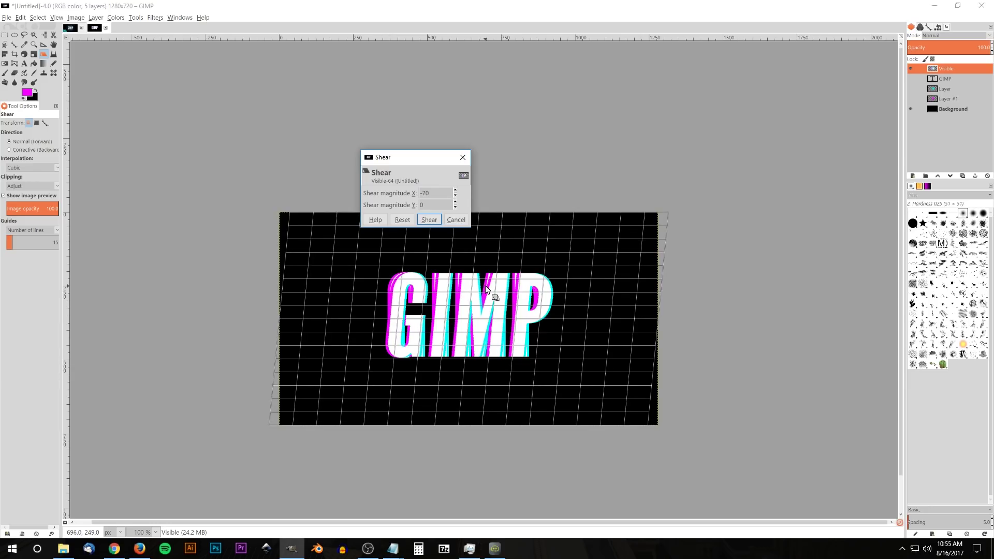
left_click(428, 219)
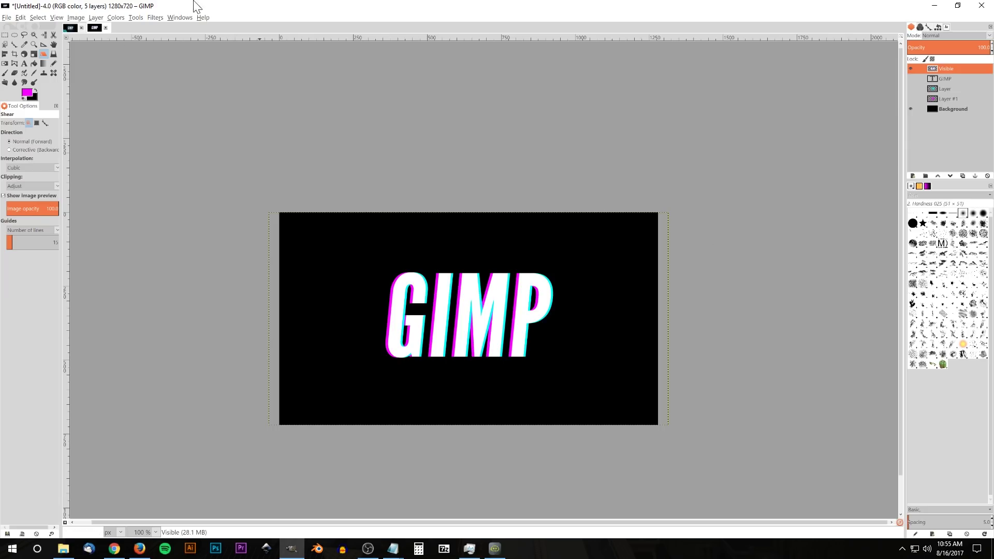
left_click(91, 20)
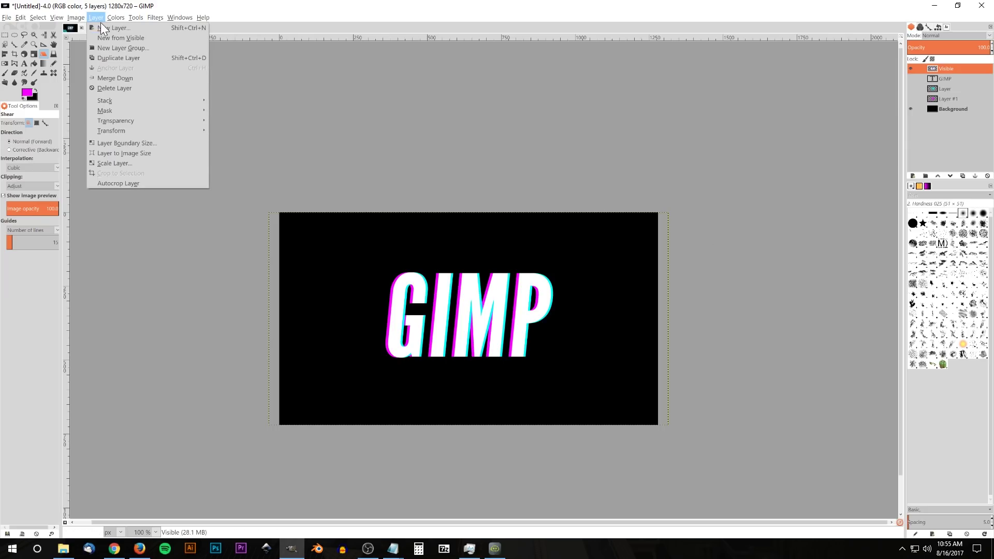
left_click(125, 156)
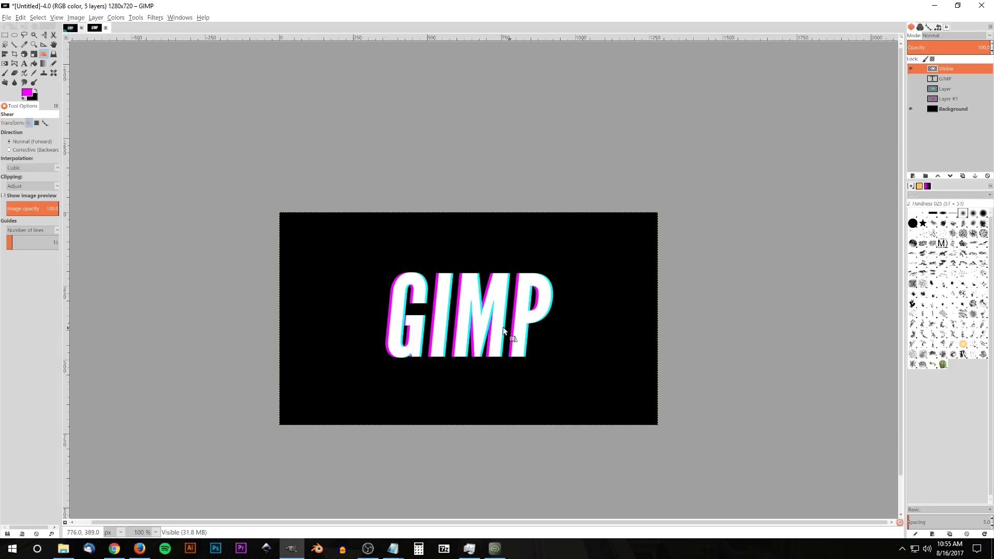
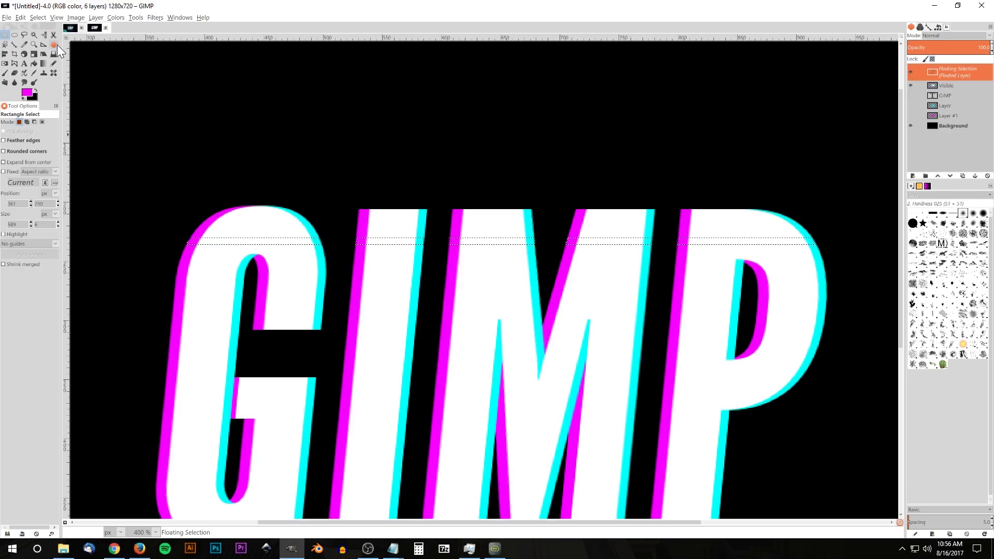
Step: Shift the floating 6 px high strip across the upper letters to the left, anchor it, and view the finished thumbnail for comparison
left_click_drag(519, 240, 498, 243)
scroll(405, 317, "up", 1)
scroll(432, 270, "down", 1)
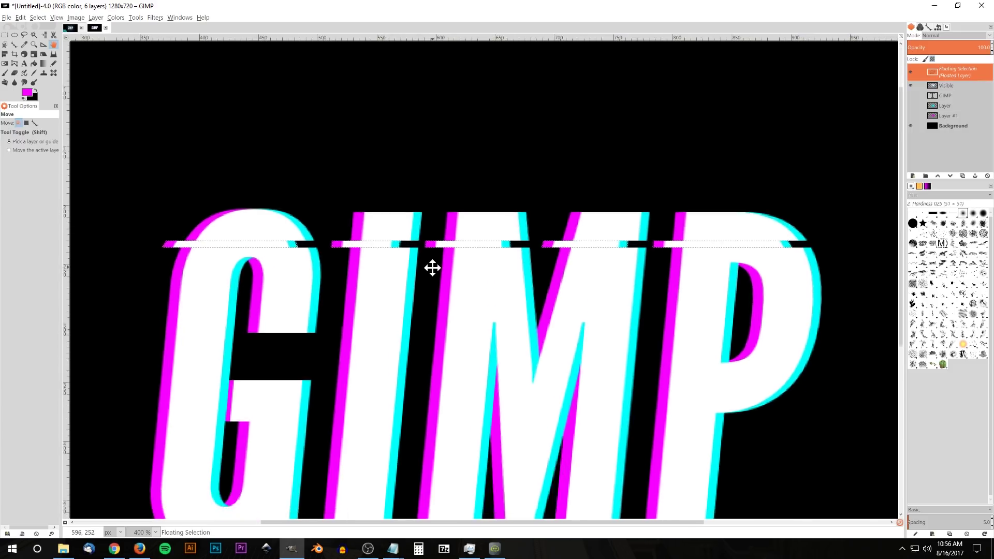
left_click(977, 177)
scroll(542, 297, "down", 3)
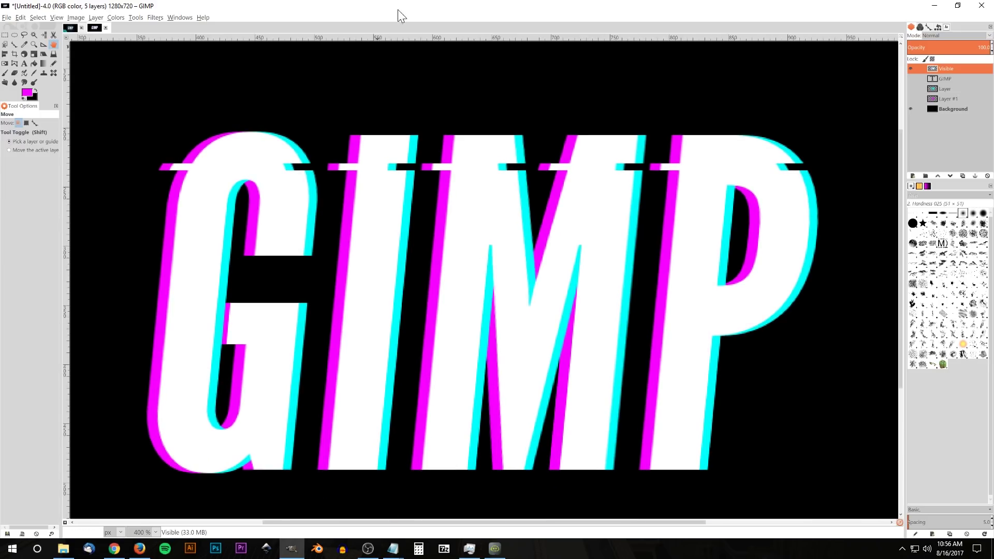
left_click(68, 27)
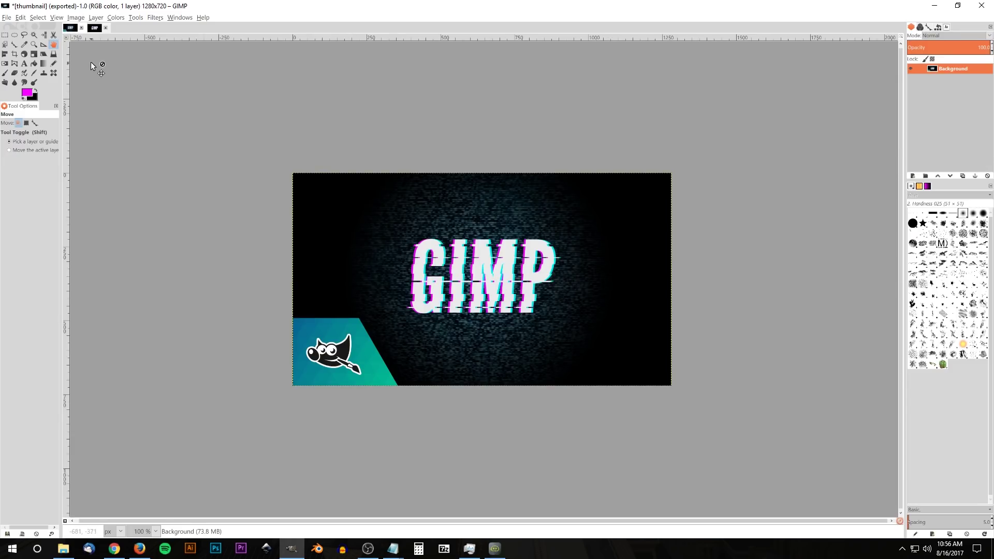
Step: Float a strip about 34 px high across the lower part of the letters, shift it a few pixels right, and anchor it
left_click(95, 27)
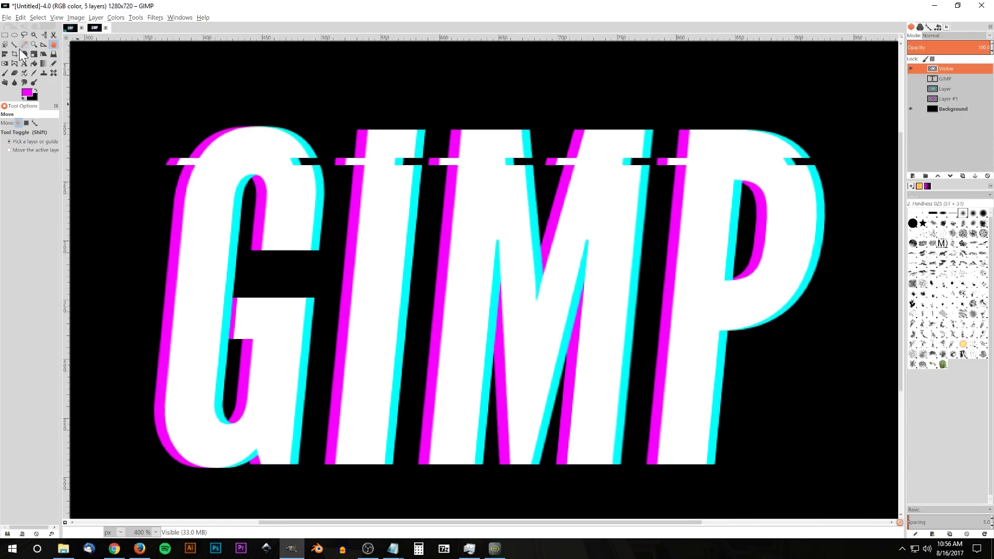
left_click(5, 34)
left_click_drag(142, 357, 757, 396)
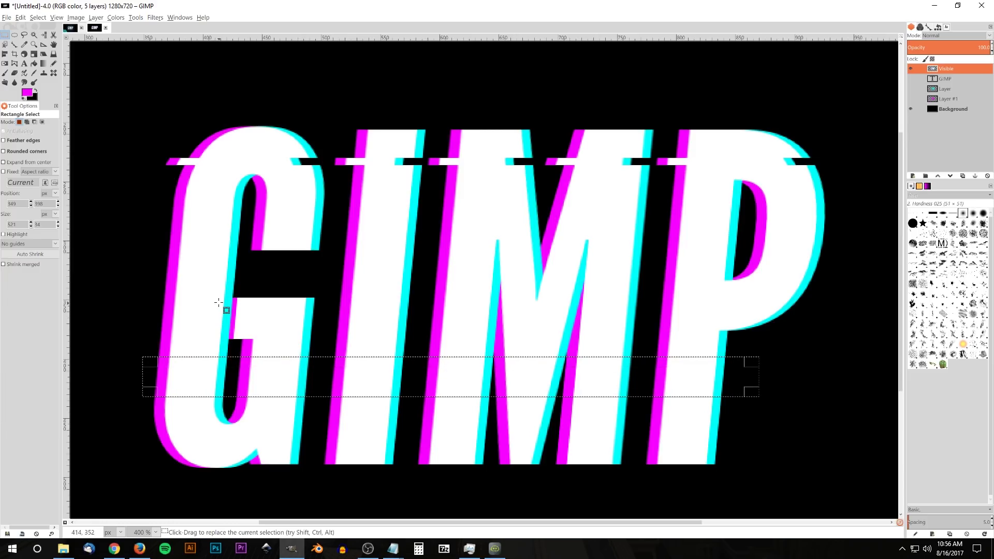
right_click(194, 375)
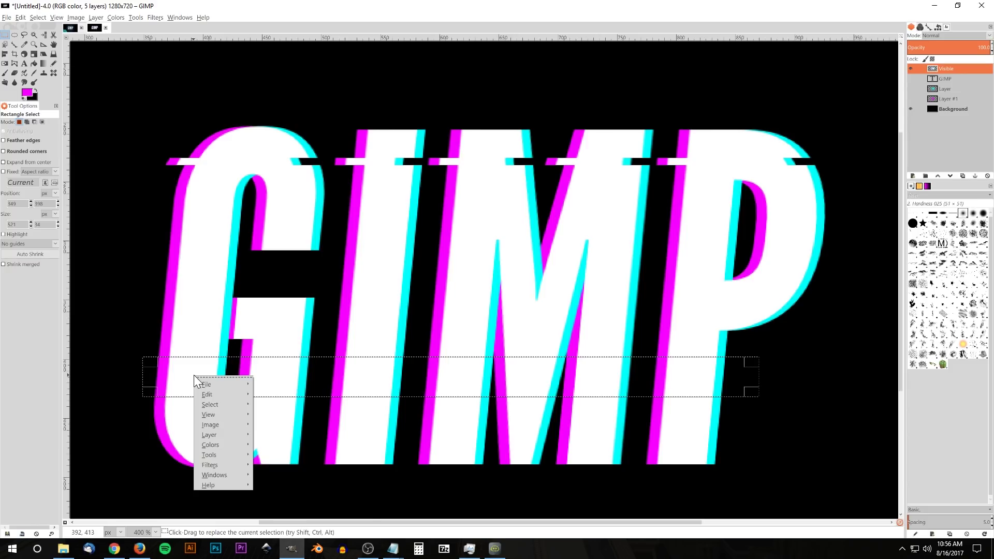
mouse_move(220, 401)
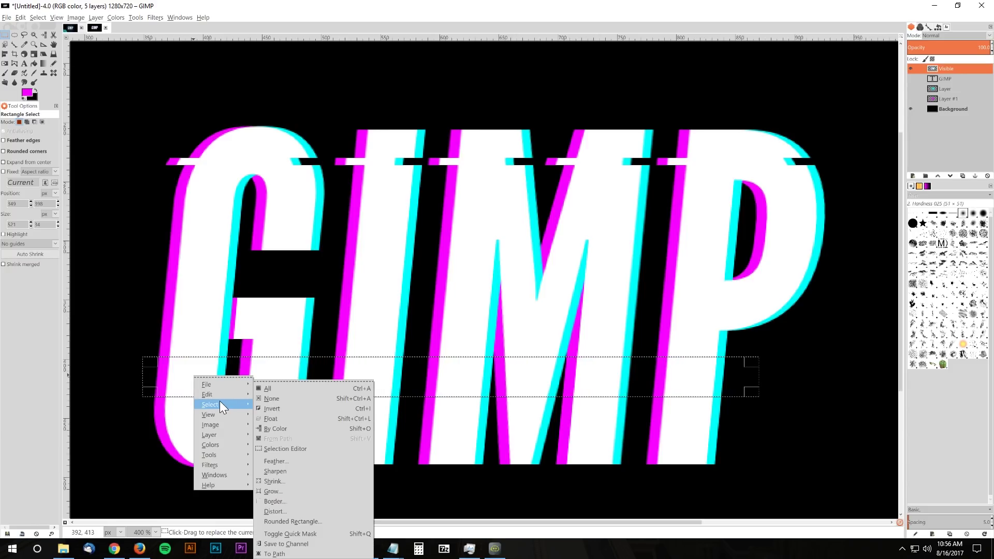
left_click(287, 415)
left_click(54, 44)
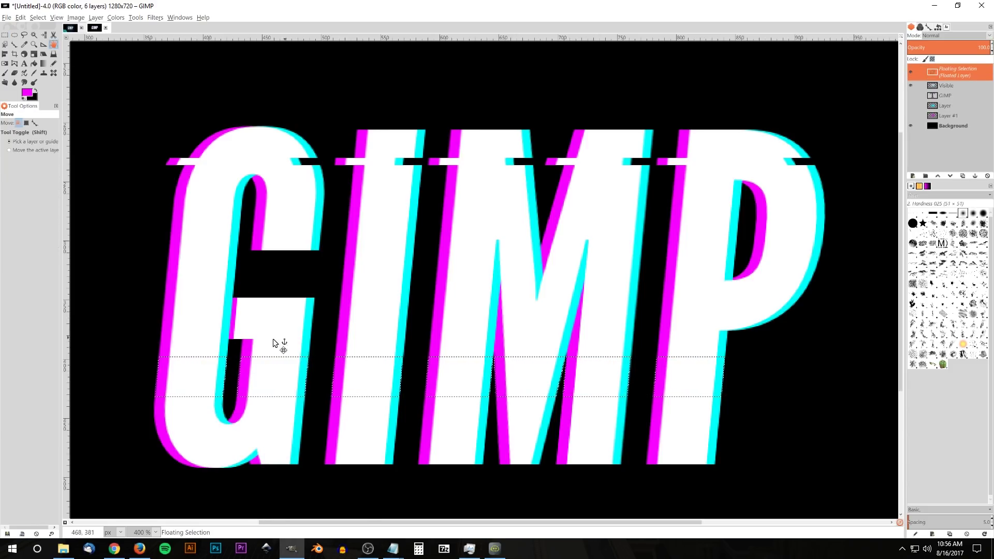
left_click_drag(191, 371, 197, 373)
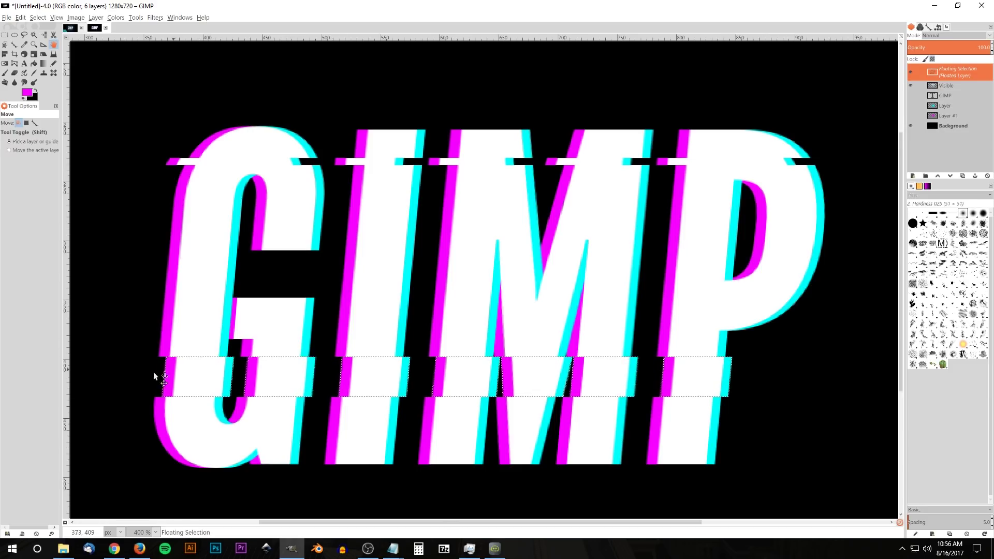
left_click(975, 176)
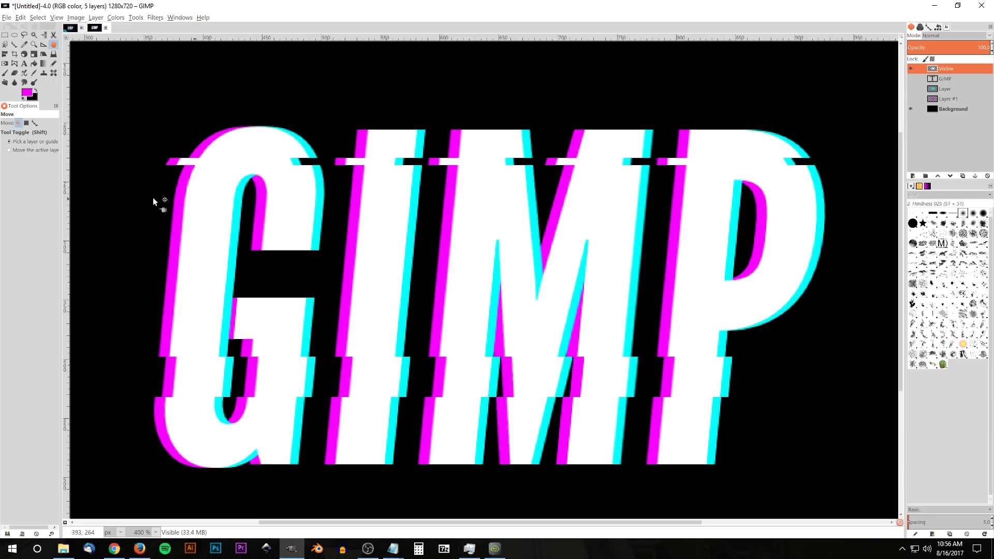
Step: Float a strip about 22 px high below the upper displaced line, shift it slightly right, and anchor it to the Visible layer
left_click(5, 35)
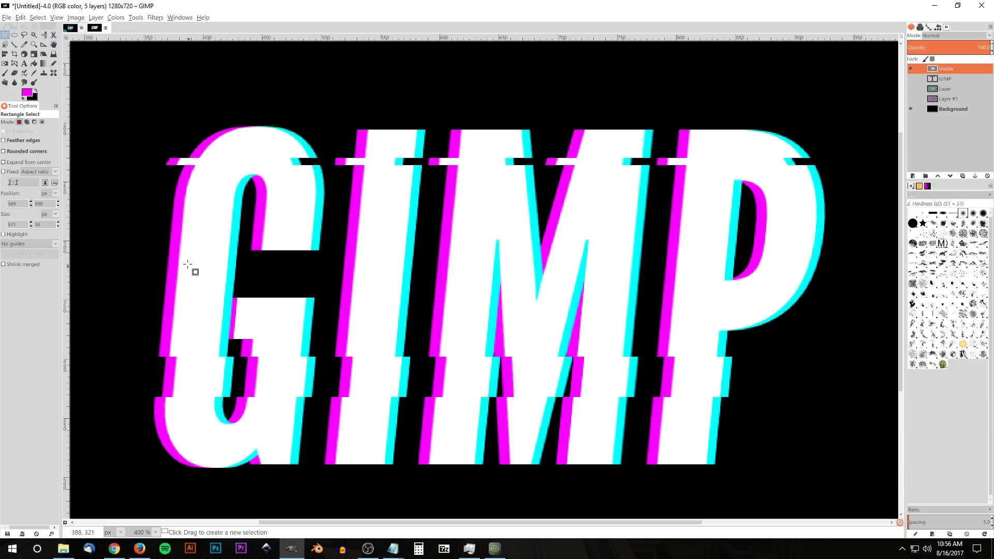
left_click_drag(158, 206, 845, 233)
right_click(216, 222)
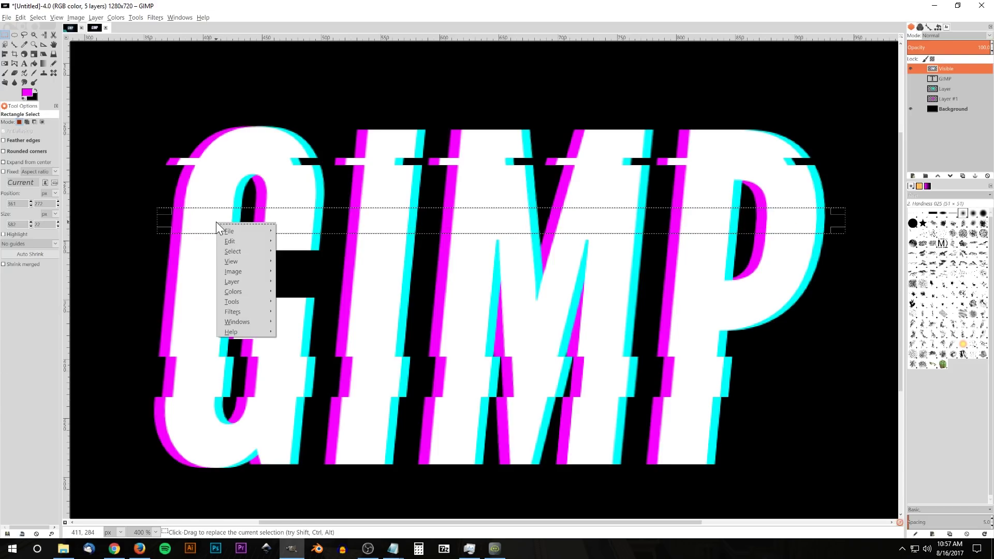
mouse_move(243, 249)
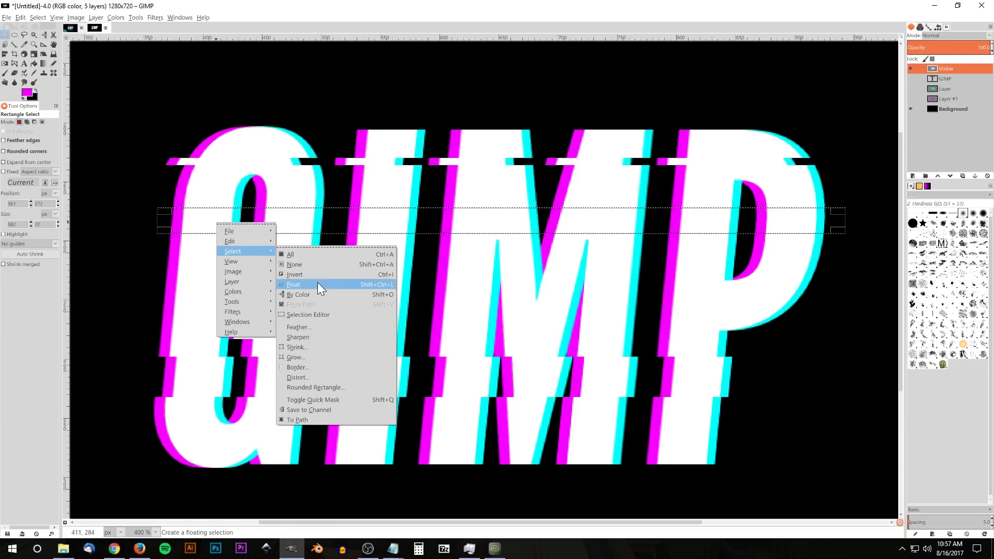
left_click(318, 284)
left_click(53, 44)
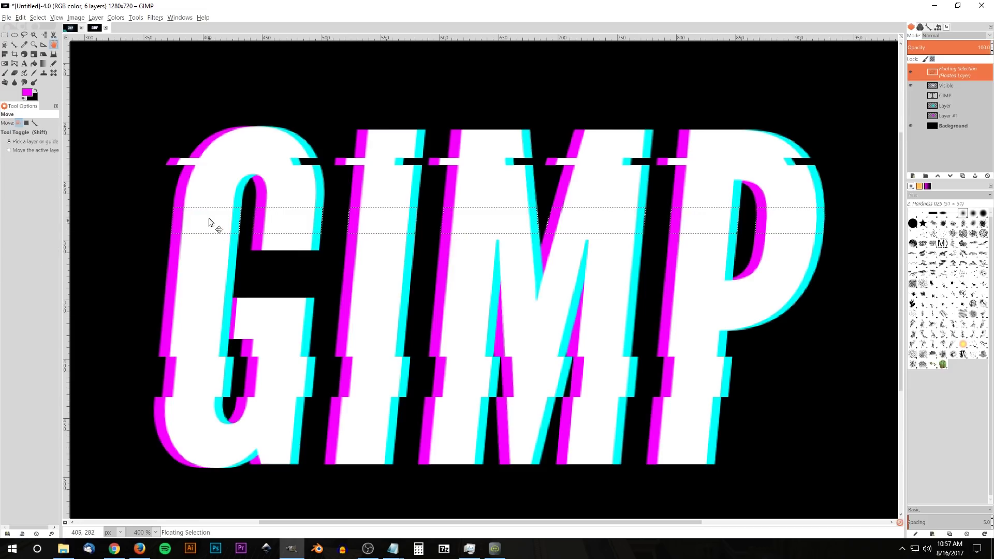
left_click_drag(219, 221, 222, 221)
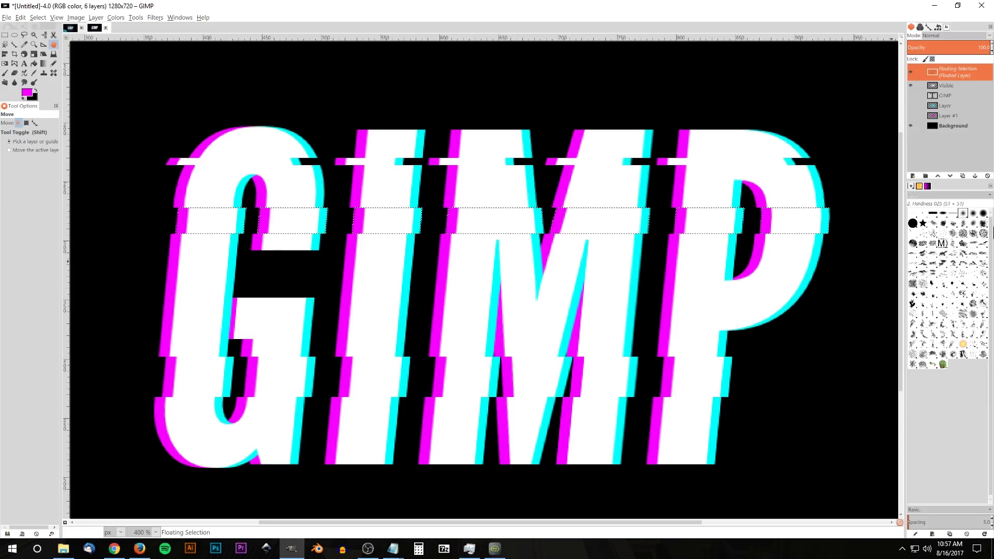
left_click(974, 176)
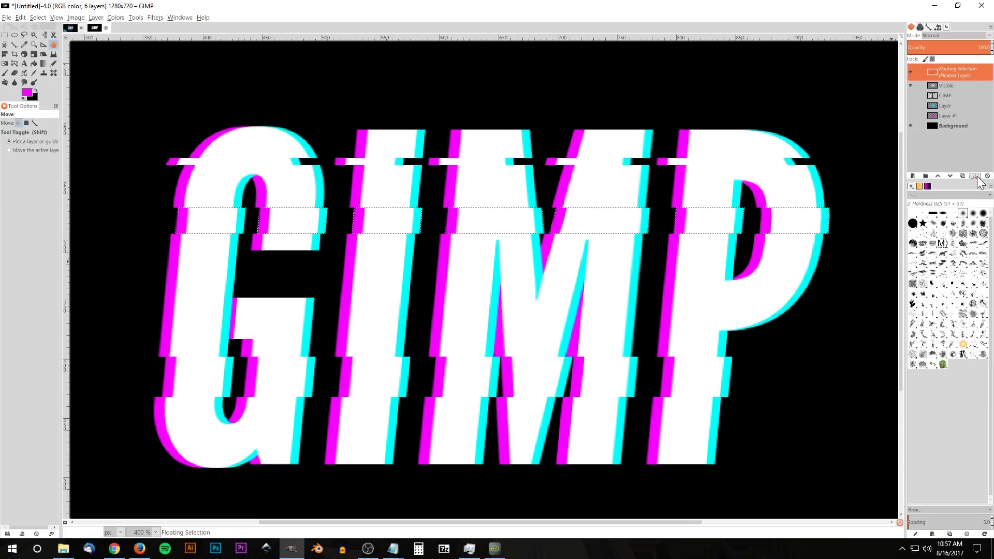
Step: Float a strip about 64 px high across the middle of the letters, shift it slightly left, and anchor it
left_click(5, 34)
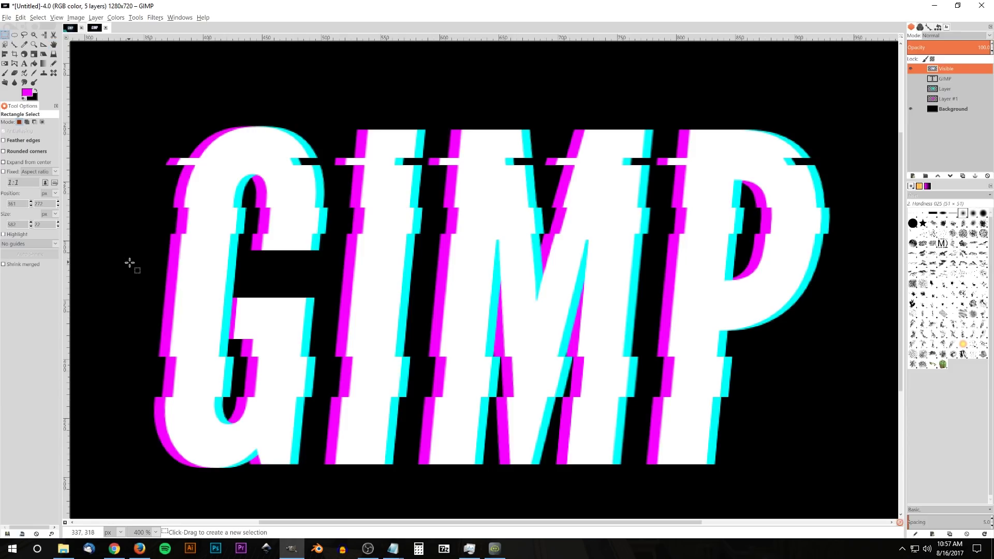
left_click_drag(129, 262, 848, 336)
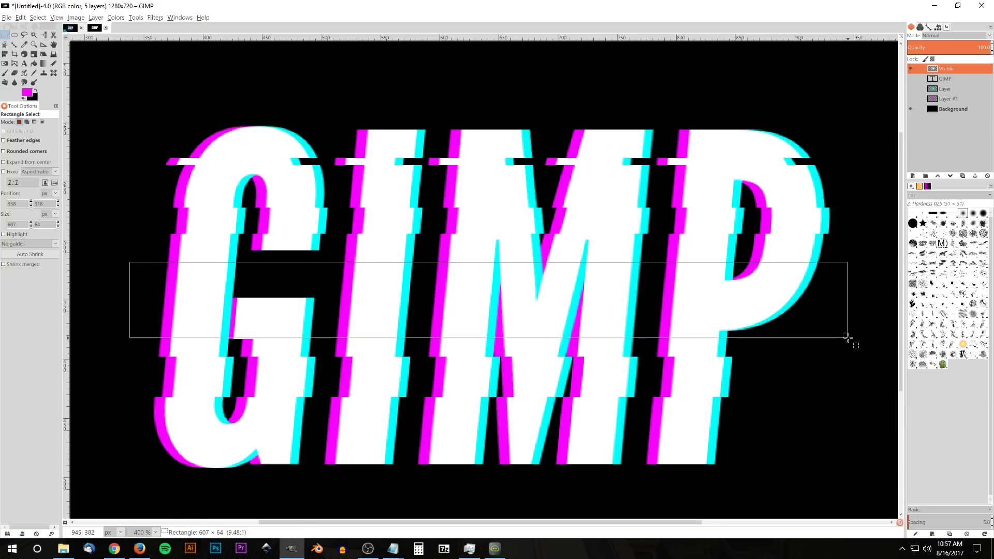
right_click(203, 295)
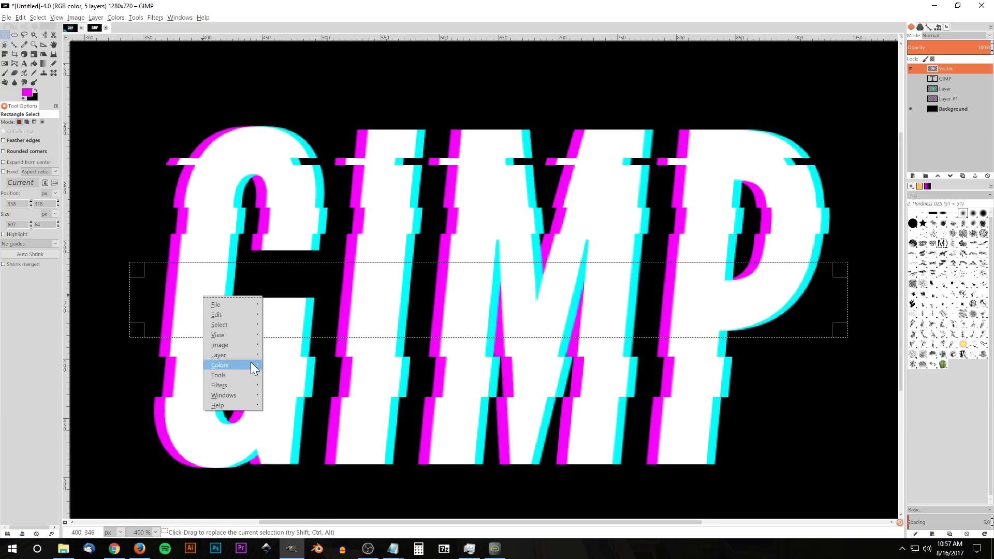
mouse_move(250, 325)
left_click(302, 358)
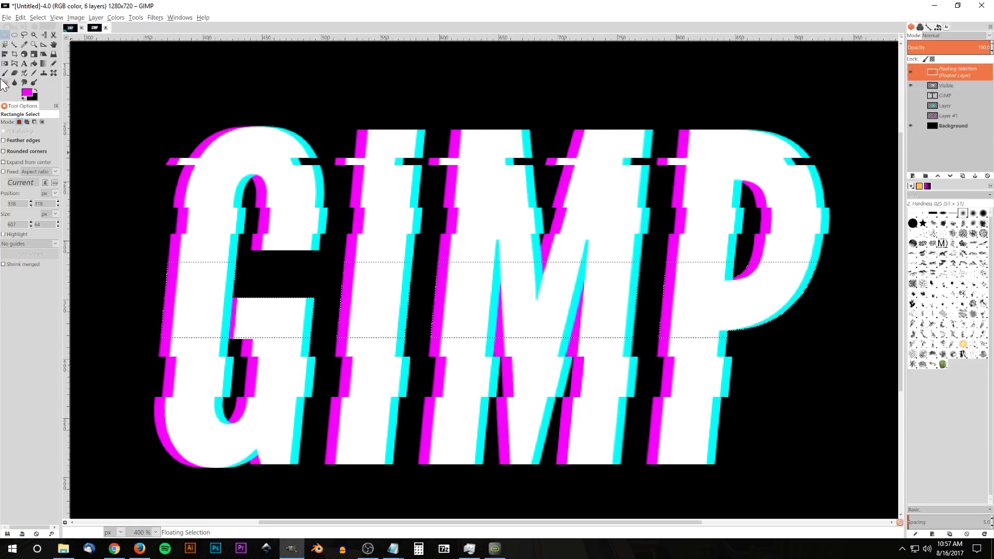
left_click(53, 44)
left_click_drag(213, 288, 210, 288)
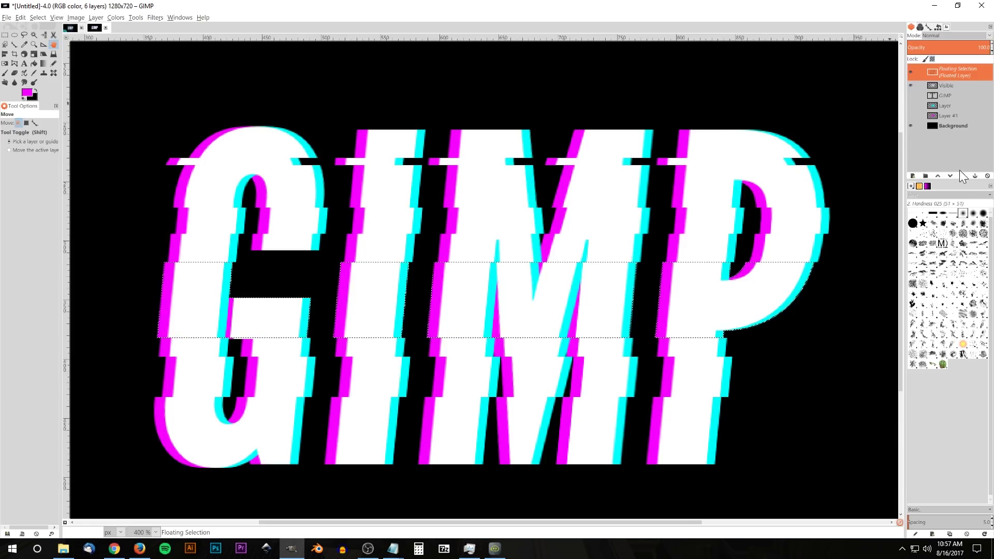
left_click(975, 176)
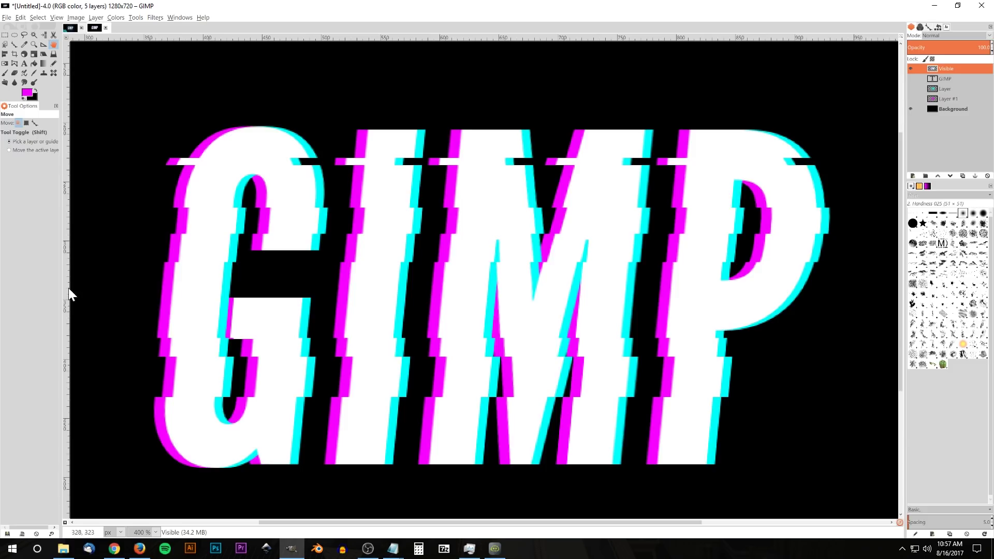
Step: Float a thin strip about 4 px high near the base of the letters, shift it well to the right, and anchor it
left_click(6, 35)
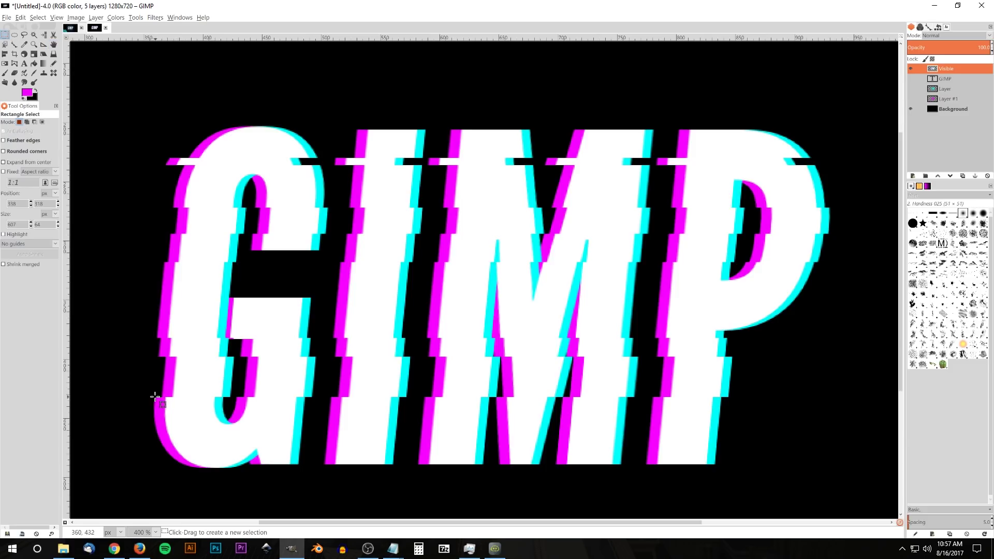
left_click_drag(140, 411, 767, 417)
right_click(720, 420)
mouse_move(741, 444)
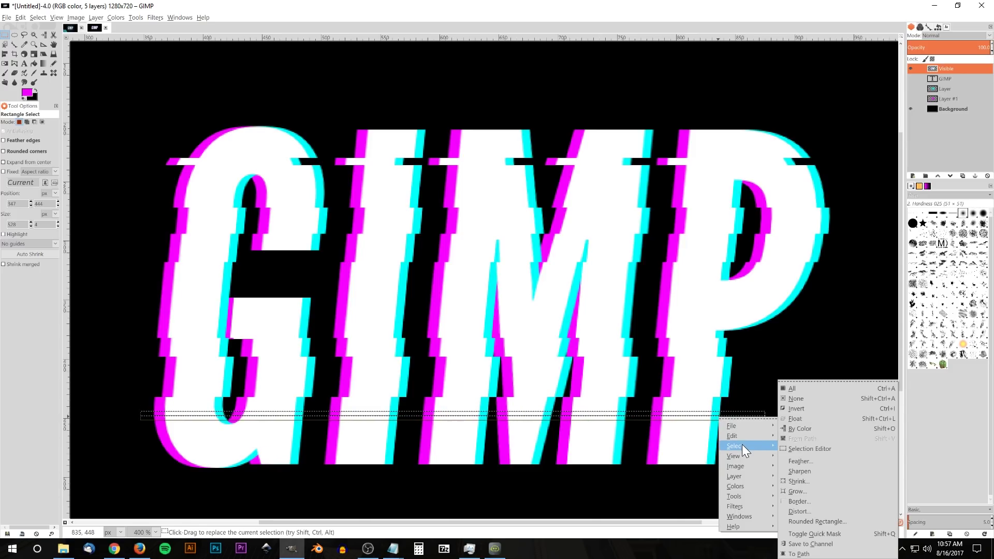
left_click(809, 418)
left_click(54, 44)
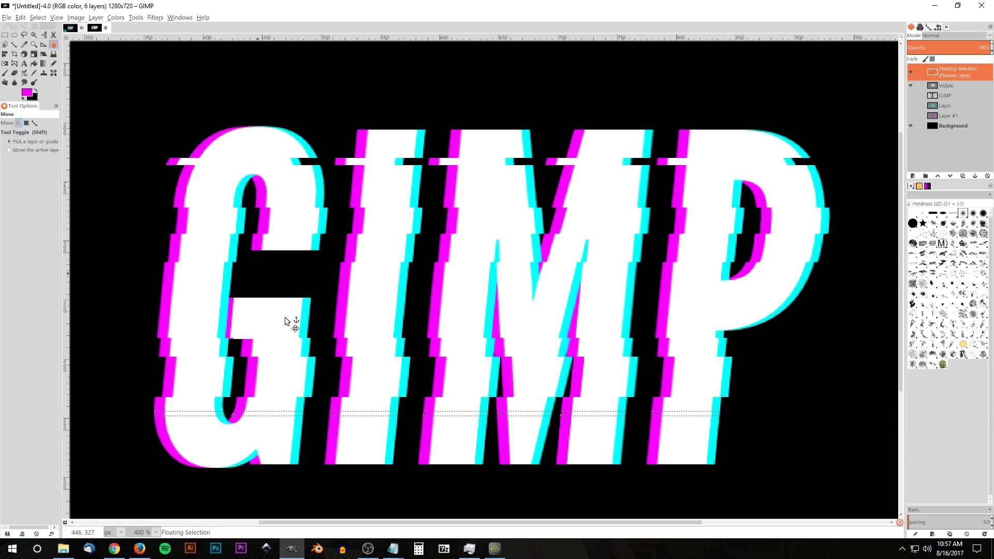
left_click_drag(281, 411, 316, 412)
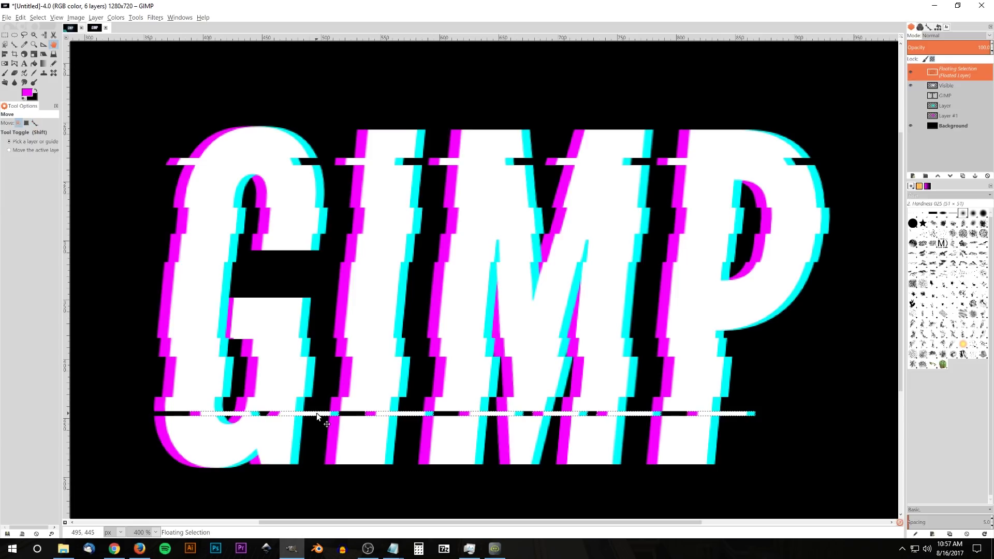
left_click(975, 177)
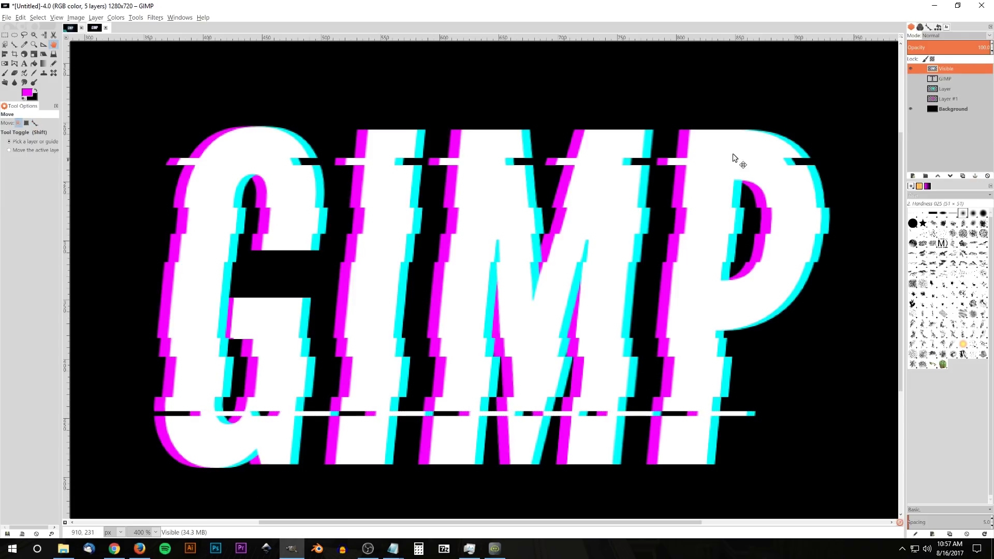
Step: Float a thin strip about 4 px high across the middle of the letters, shift it well to the left, and anchor it
left_click(5, 35)
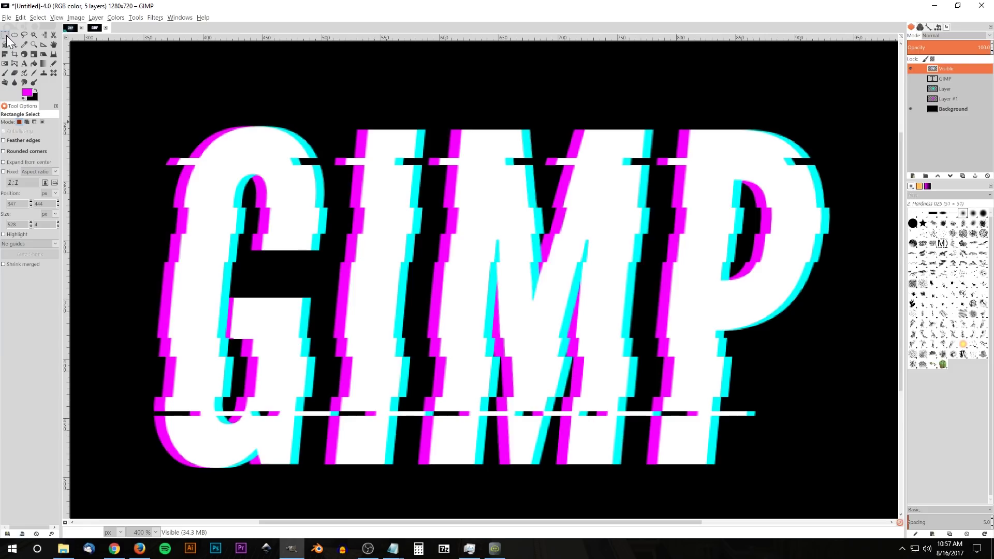
left_click_drag(141, 275, 847, 279)
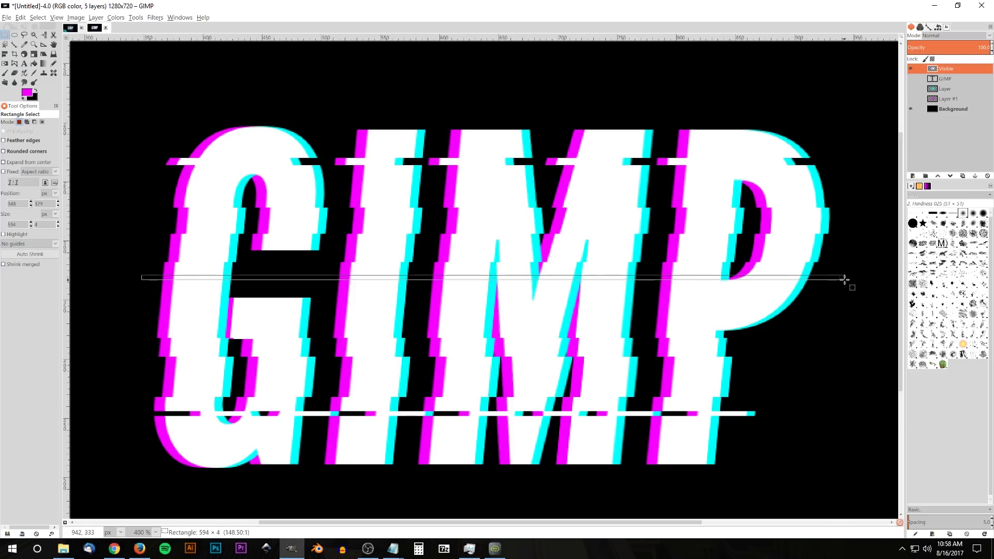
right_click(595, 281)
mouse_move(632, 306)
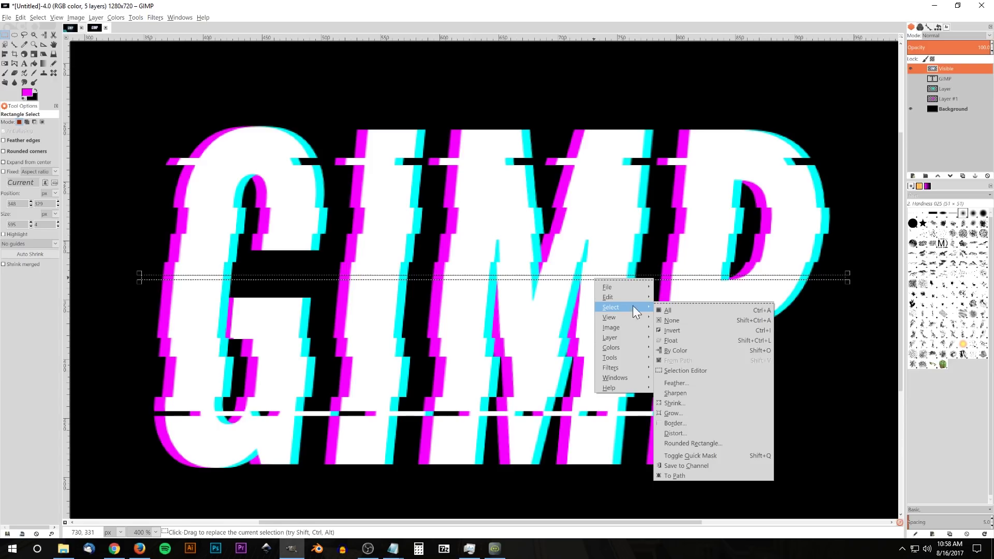
left_click(713, 346)
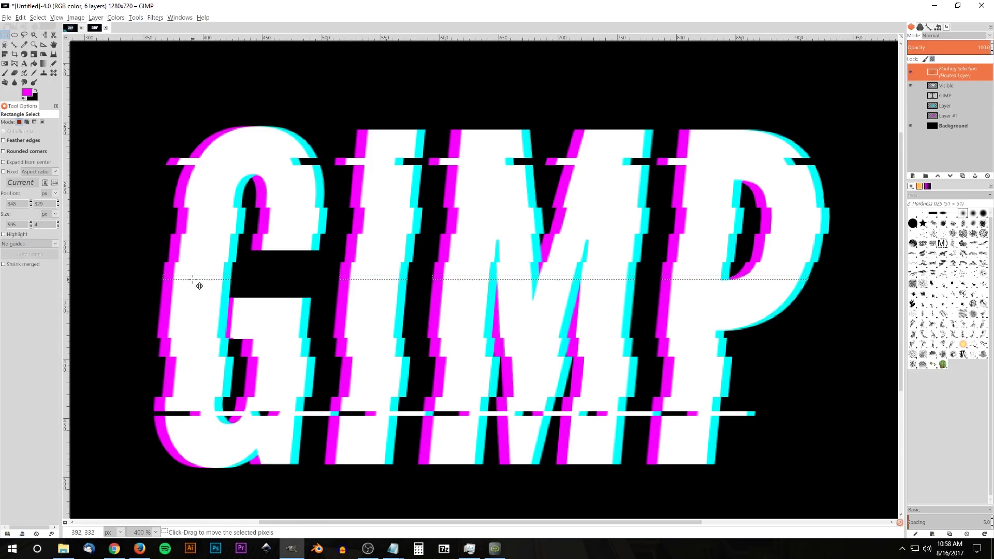
left_click_drag(209, 280, 163, 277)
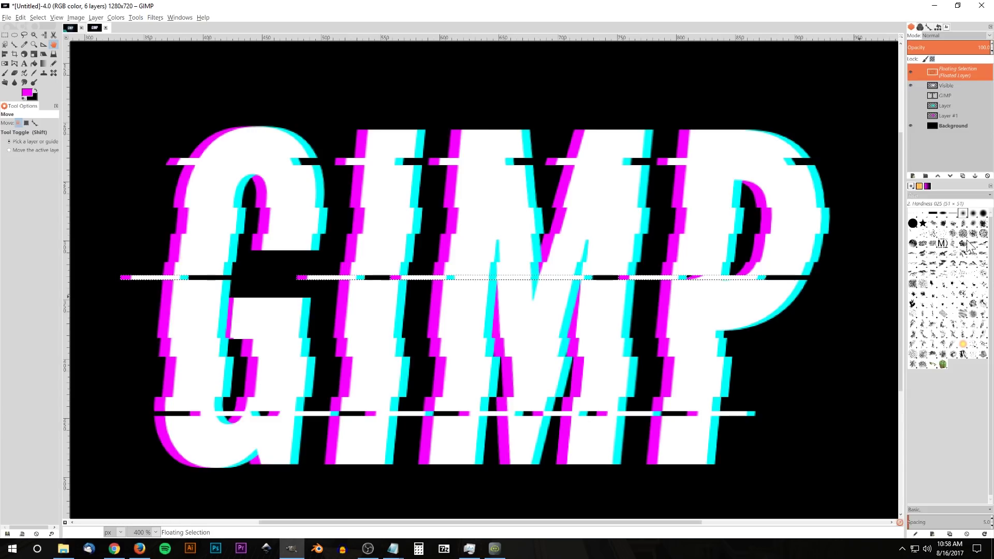
left_click(976, 176)
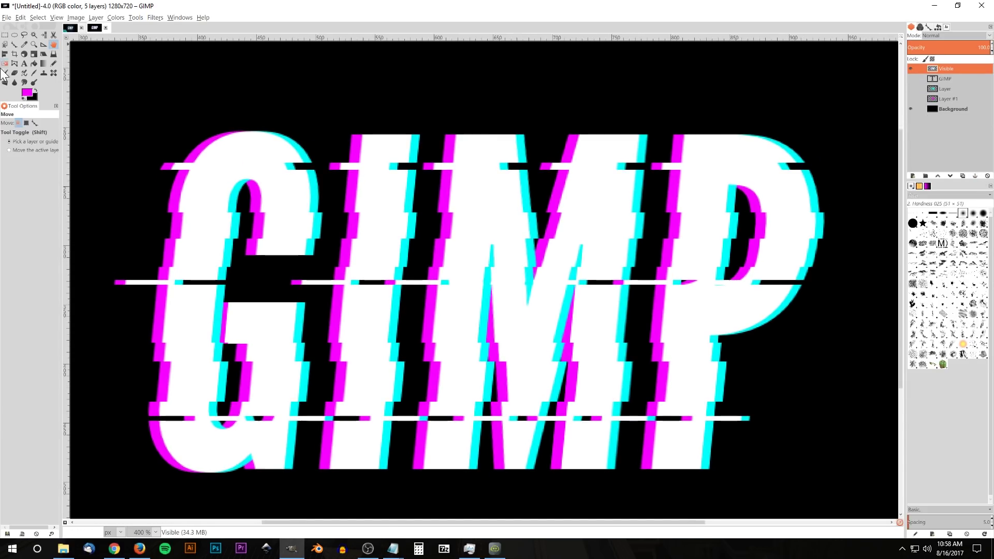
Step: Float a strip about 7 px high just above the bottom edge of the letters, shift it left, and anchor it
key("r")
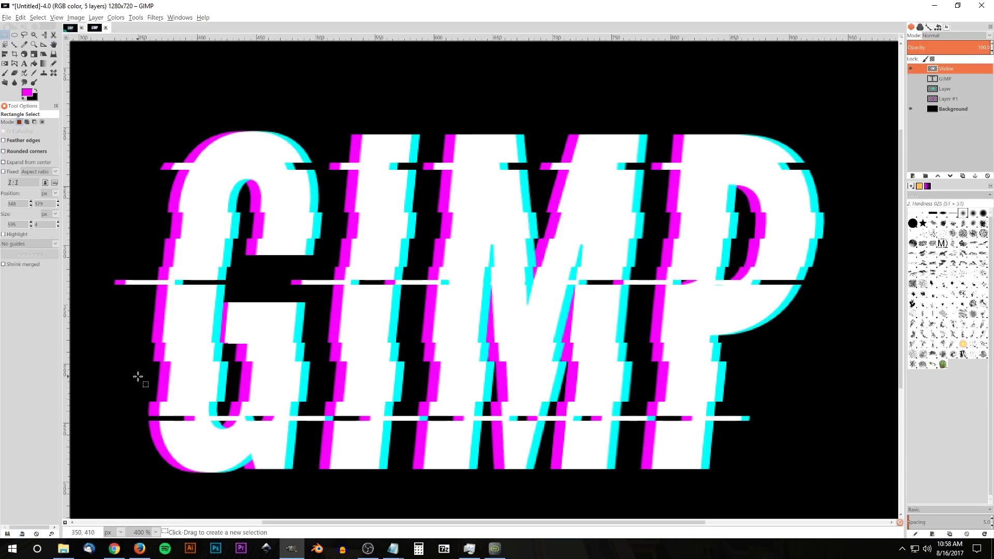
left_click_drag(124, 444, 792, 449)
right_click(717, 453)
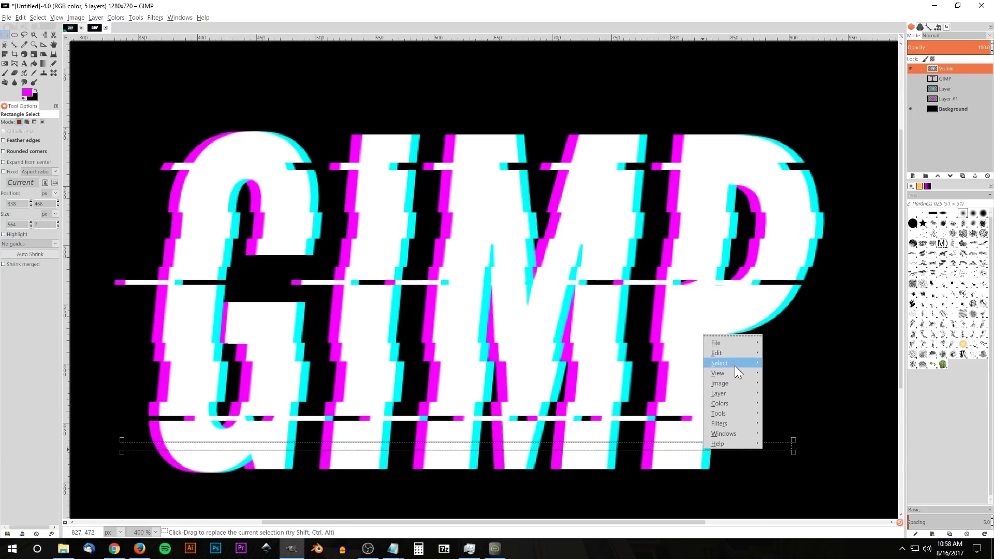
mouse_move(738, 365)
left_click(781, 397)
key("m")
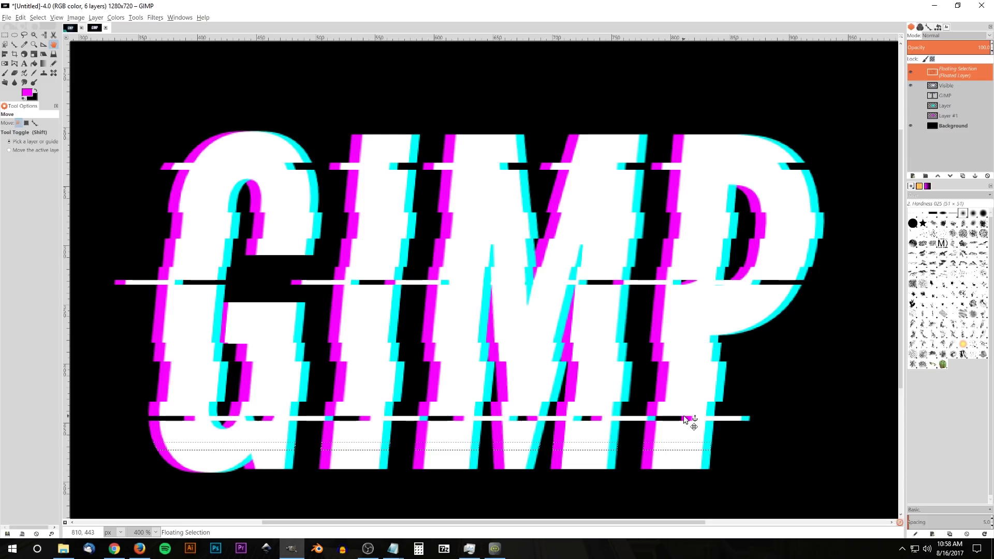
left_click_drag(674, 444, 658, 448)
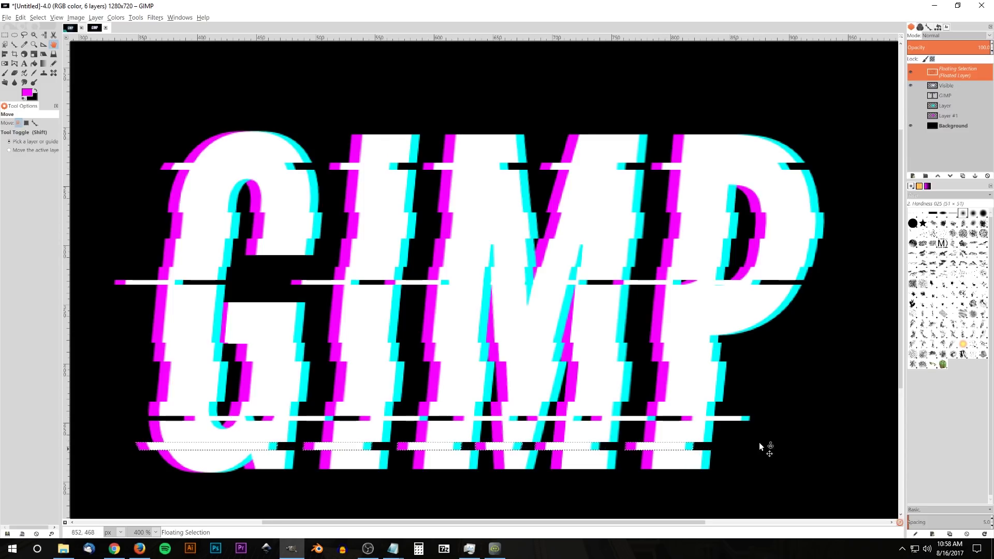
left_click(975, 176)
scroll(528, 393, "up", 3)
scroll(543, 414, "down", 5)
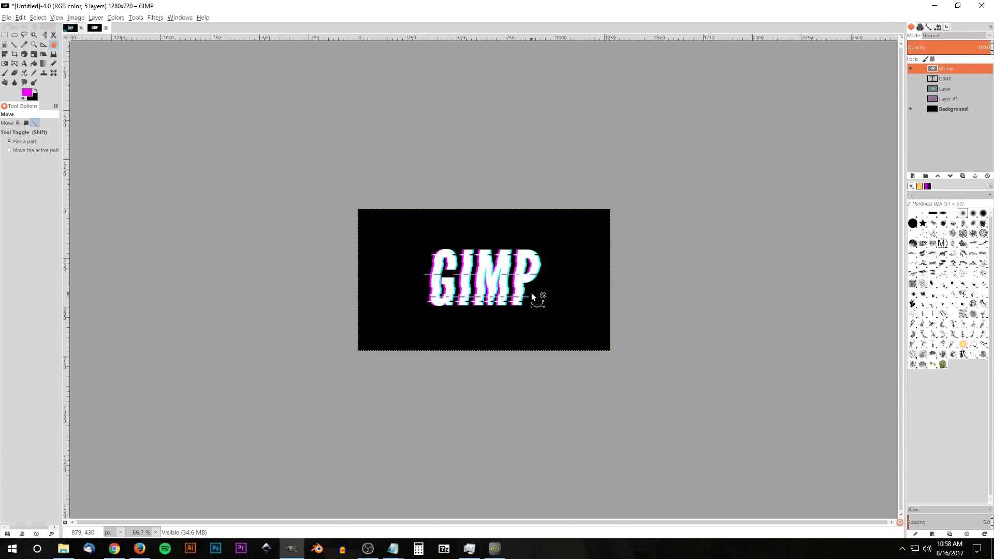
Step: Compare the glitched lettering at 100 % zoom with the finished thumbnail image, checking the strips and the background
key("1")
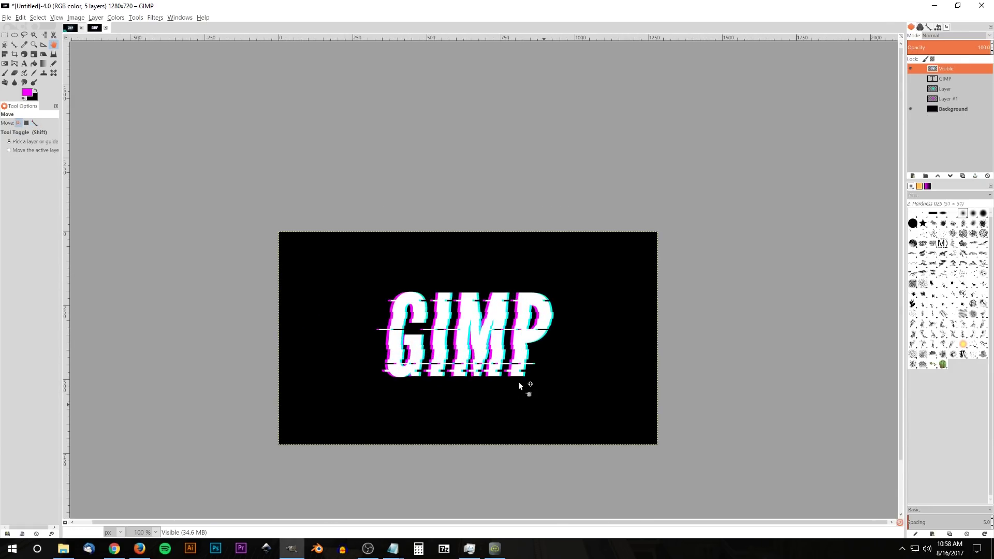
scroll(521, 388, "up", 1)
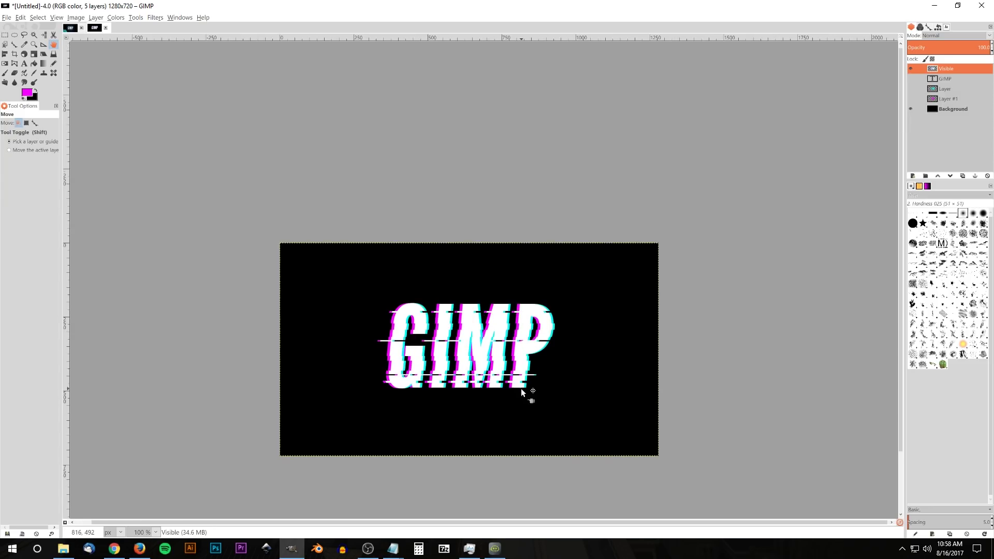
scroll(526, 380, "down", 1)
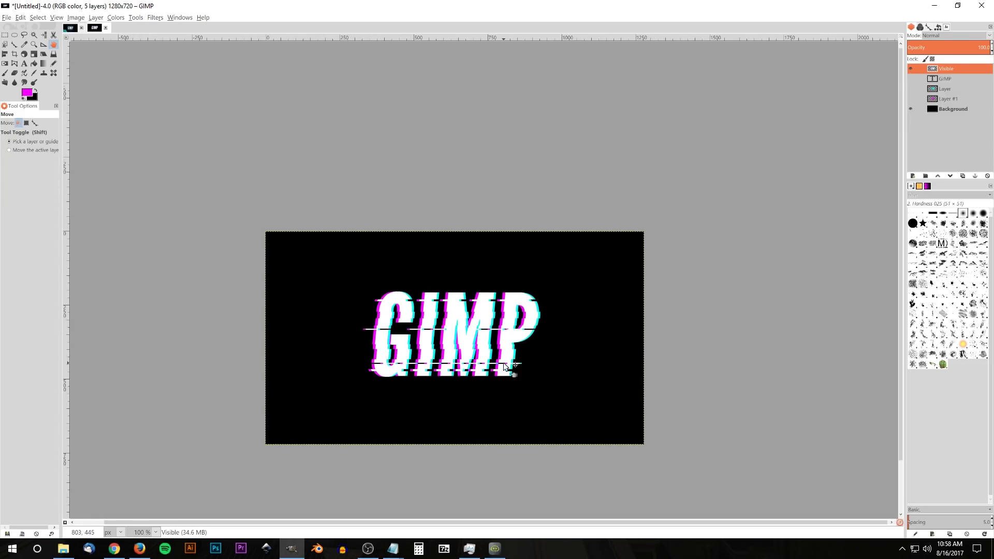
left_click(70, 29)
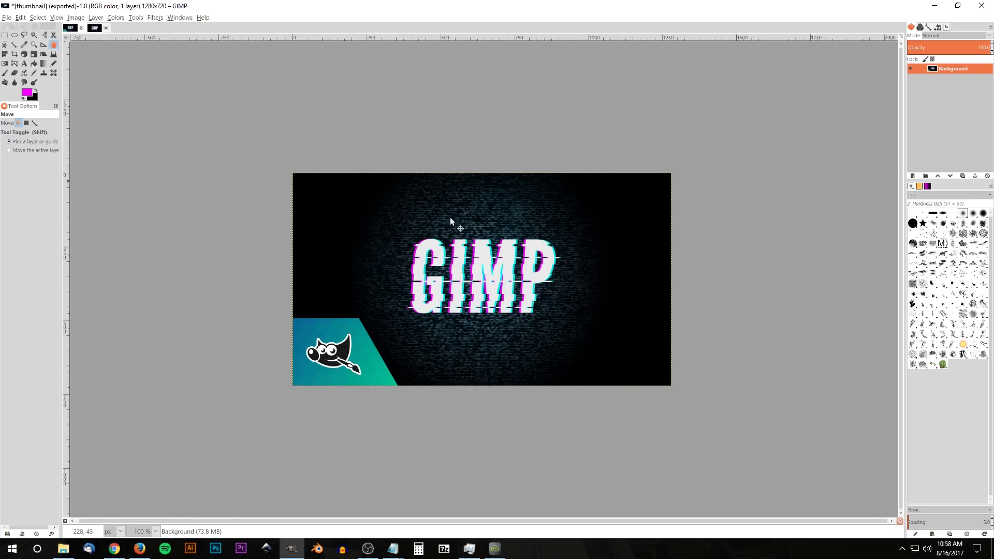
left_click(94, 27)
scroll(616, 336, "up", 1)
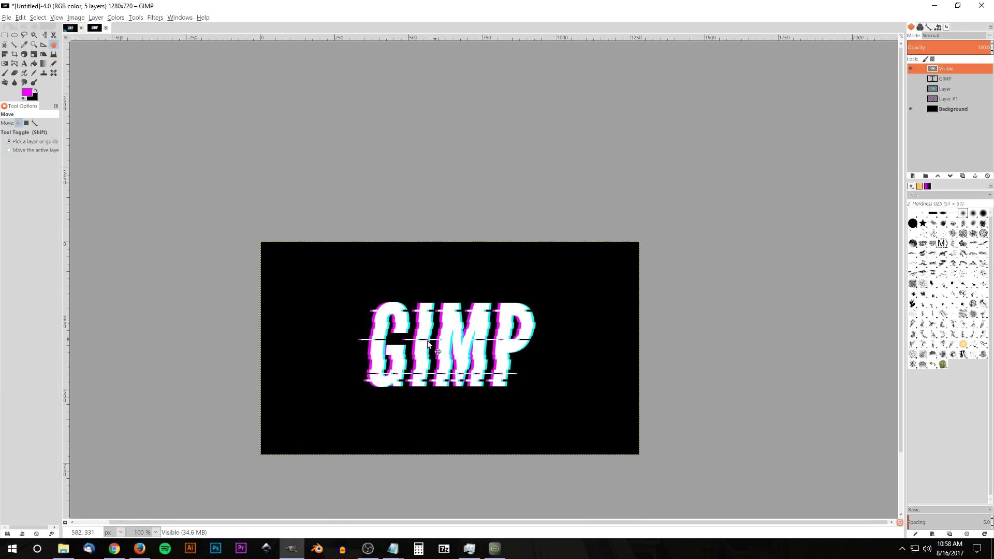
scroll(528, 347, "down", 2)
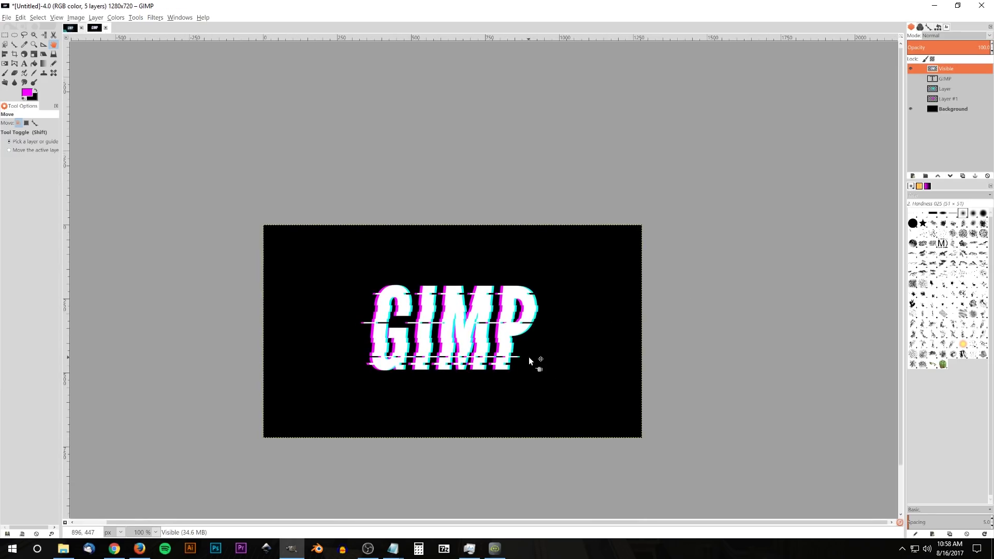
scroll(521, 356, "down", 1)
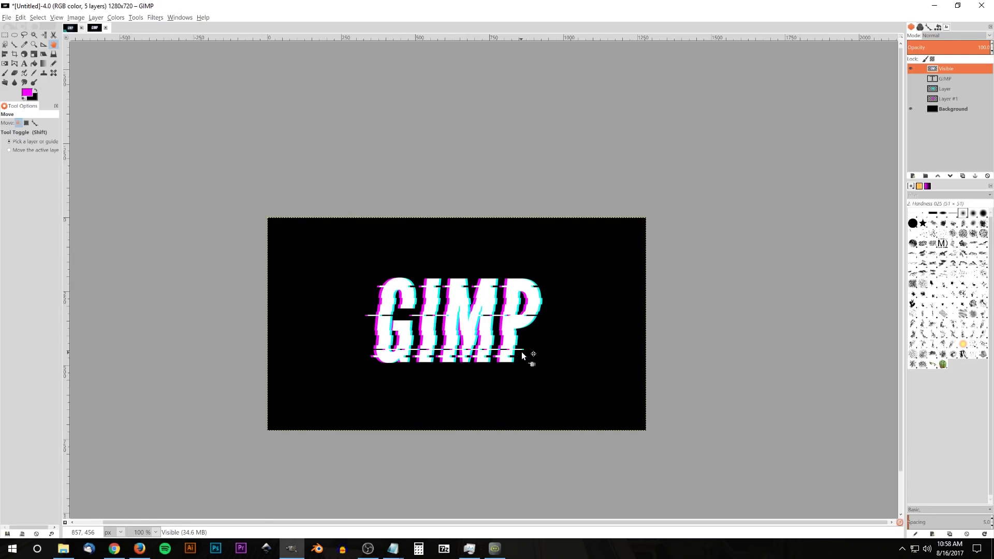
left_click(70, 27)
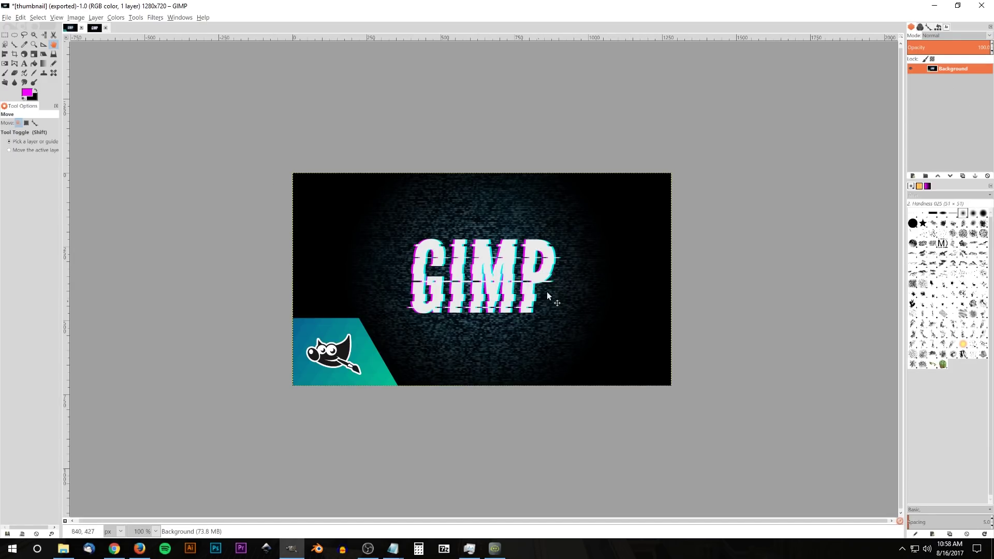
left_click(95, 28)
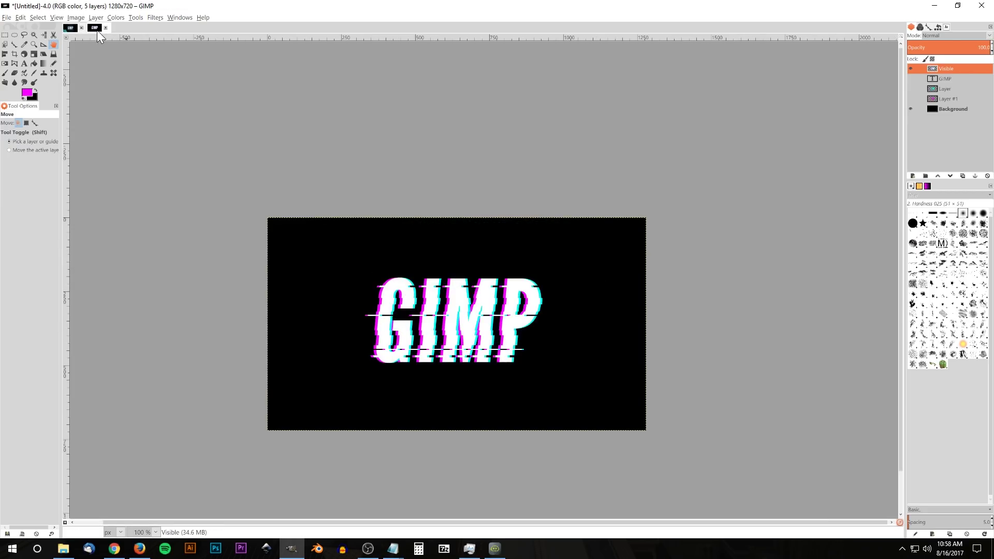
Step: Import static.jpg from the Tutorials folder as a layer, convert it to the RGB working space, and place it directly above Background
left_click(63, 548)
left_click_drag(565, 93, 680, 114)
left_click_drag(522, 180, 337, 275)
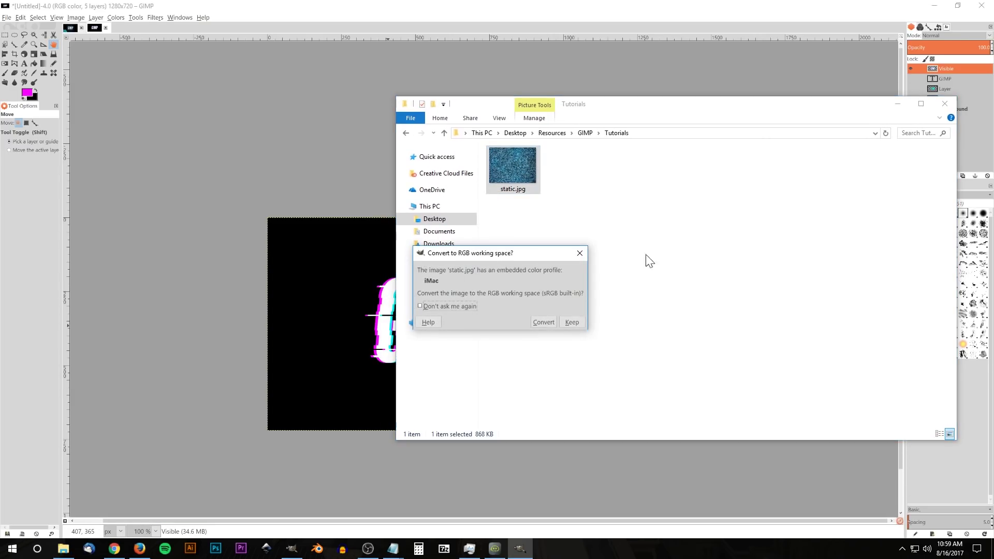
left_click(542, 321)
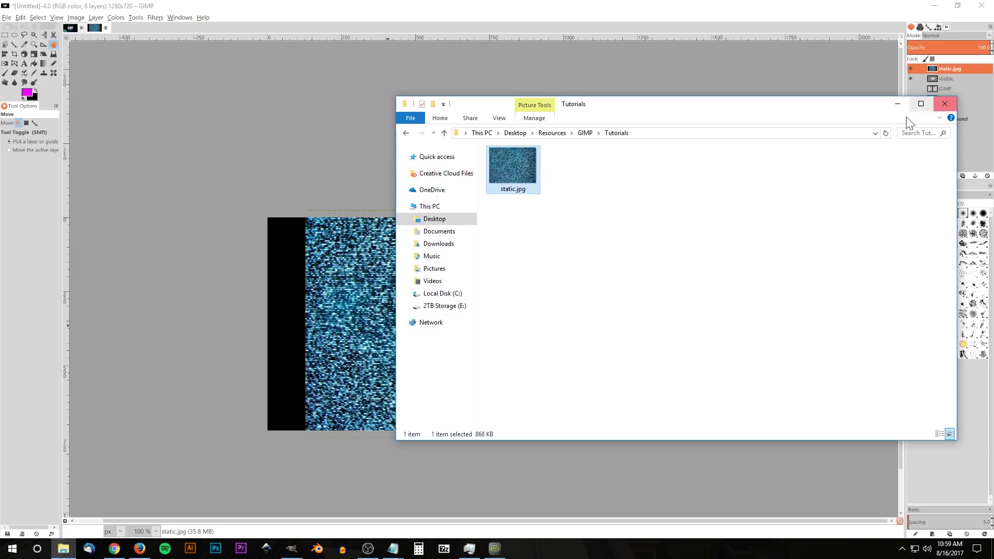
left_click(894, 105)
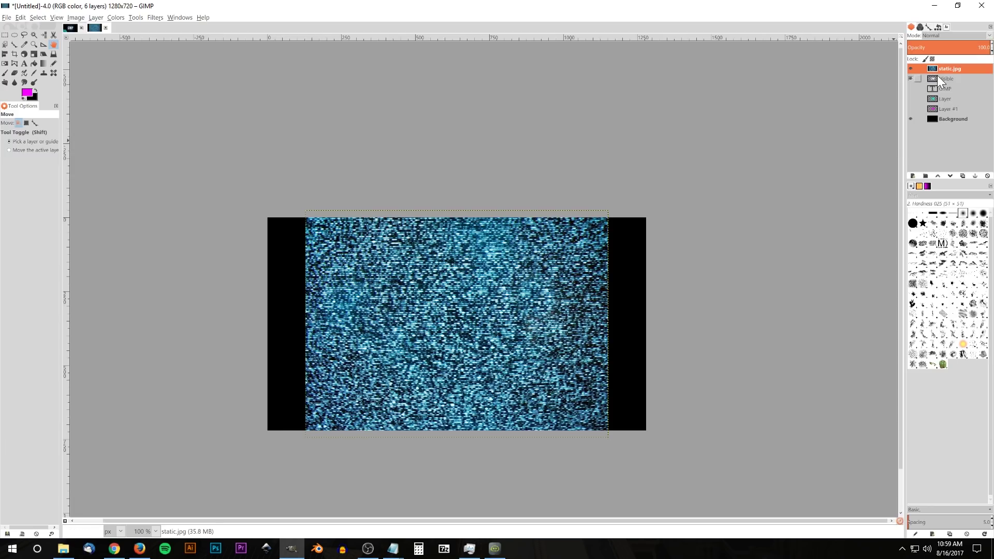
left_click_drag(943, 68, 946, 118)
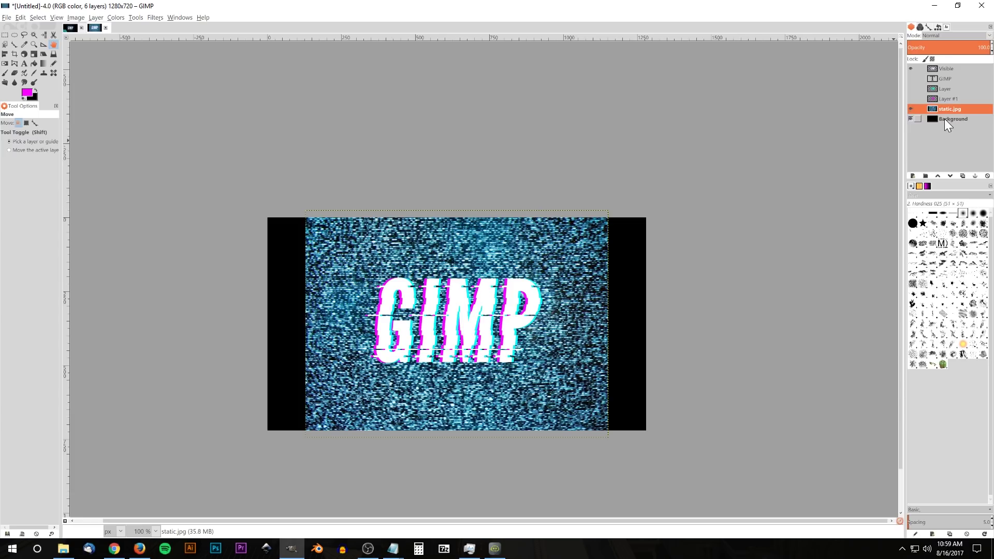
Step: Add a white layer mask to the static.jpg layer and set the foreground colour to white (ffffff)
right_click(942, 111)
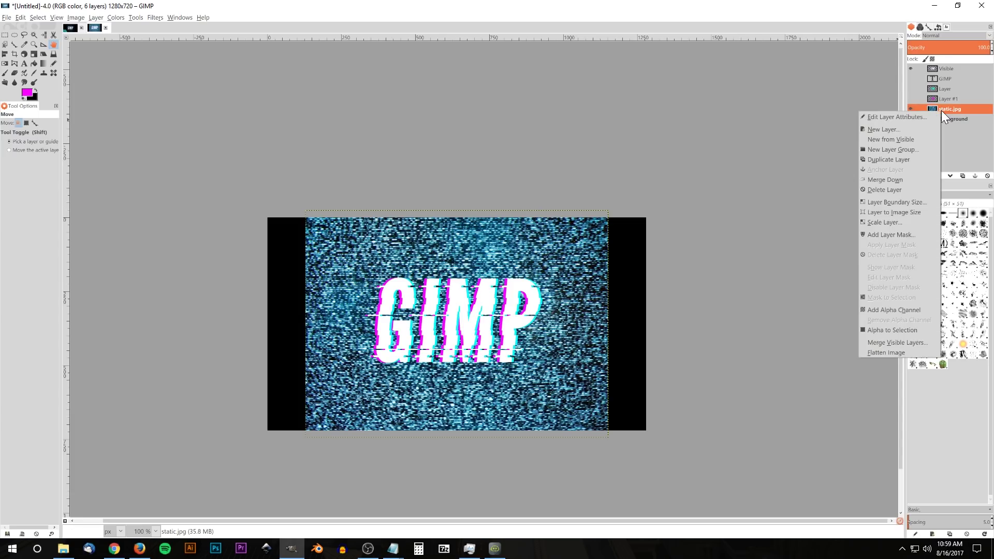
left_click(906, 234)
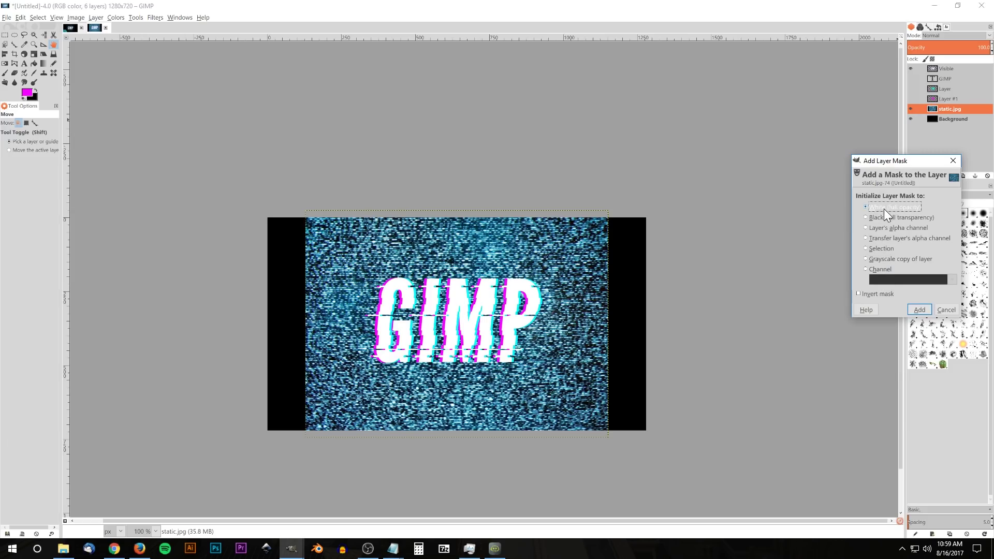
left_click(915, 310)
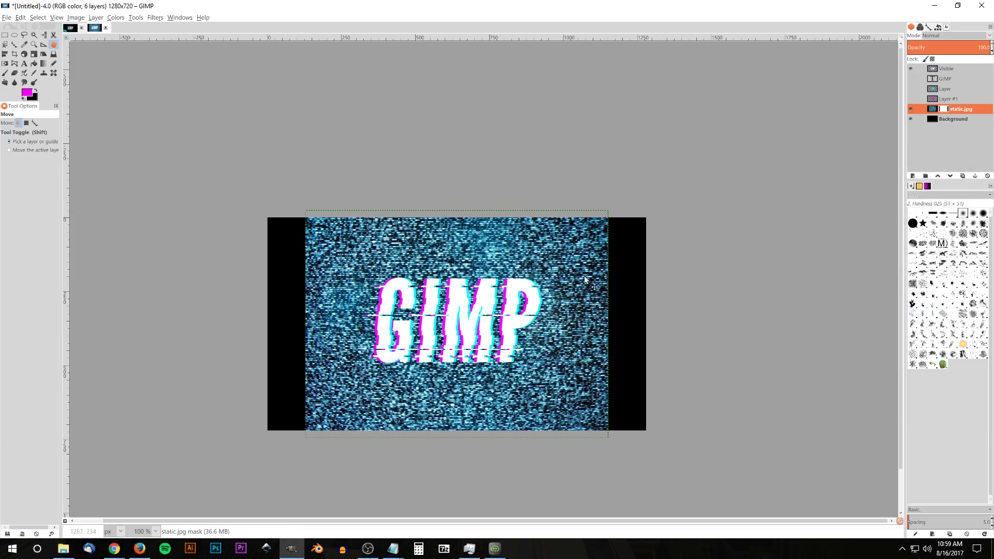
left_click(27, 93)
left_click_drag(125, 185, 160, 235)
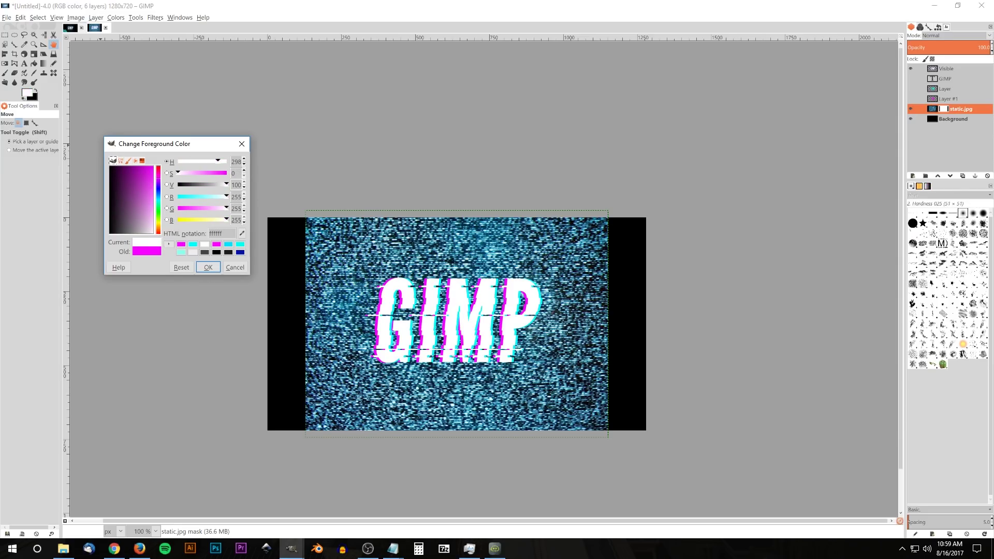
left_click(208, 268)
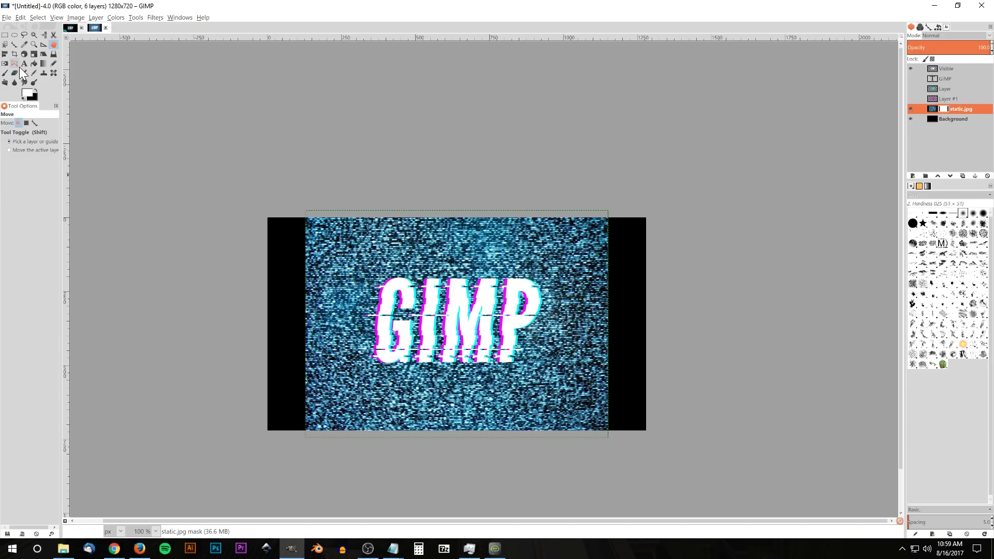
Step: Fill the static.jpg mask with a radial FG to BG gradient running about 472 px leftward from the middle of the image
left_click(46, 63)
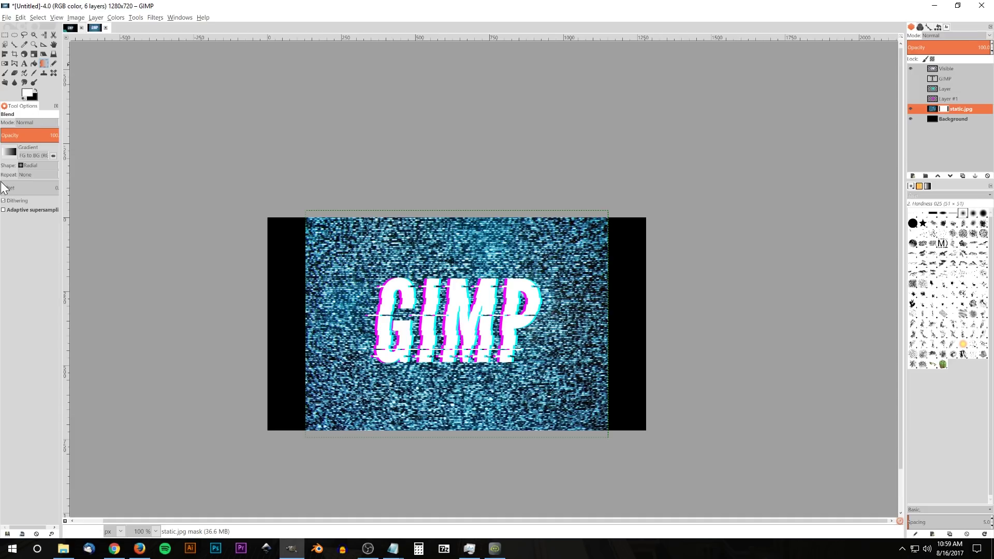
left_click(10, 152)
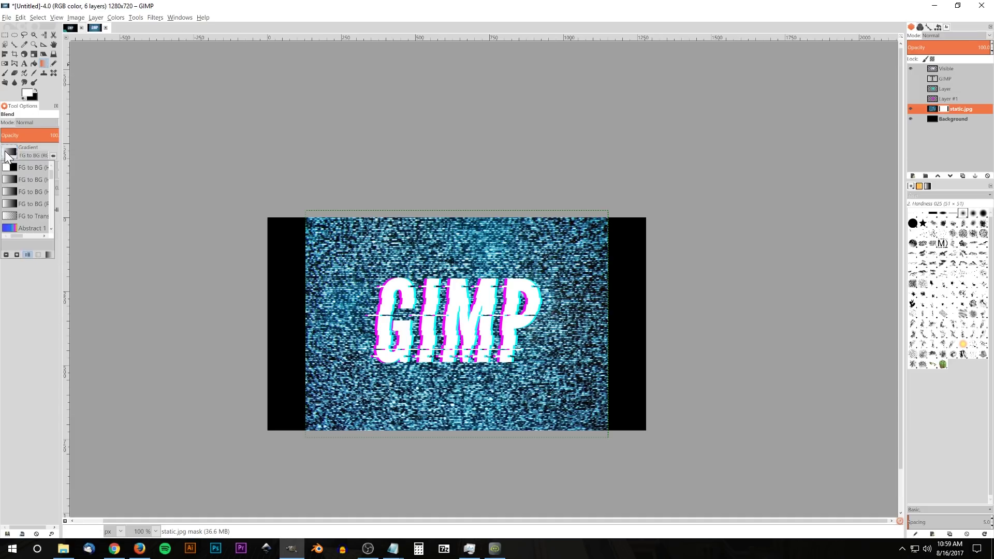
left_click(52, 148)
left_click(23, 165)
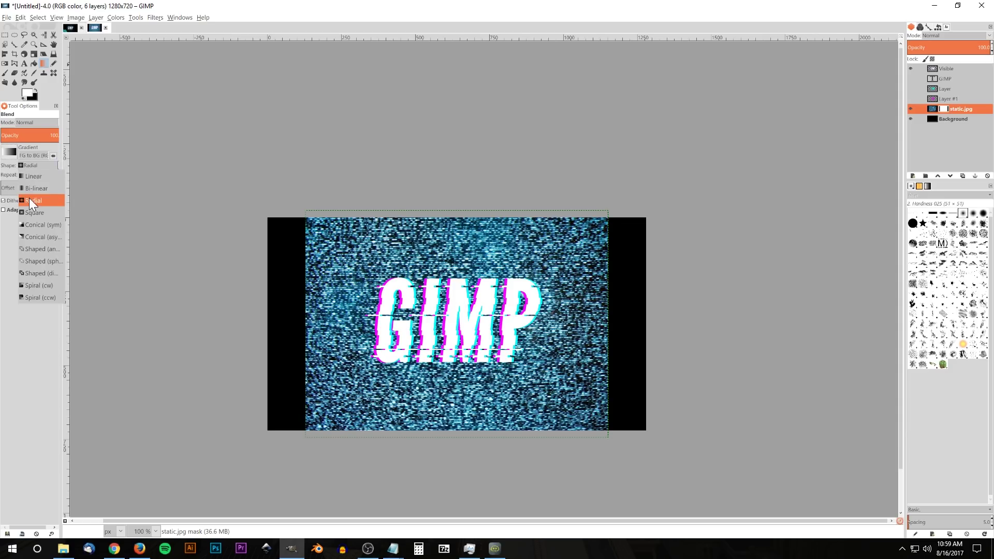
left_click(49, 147)
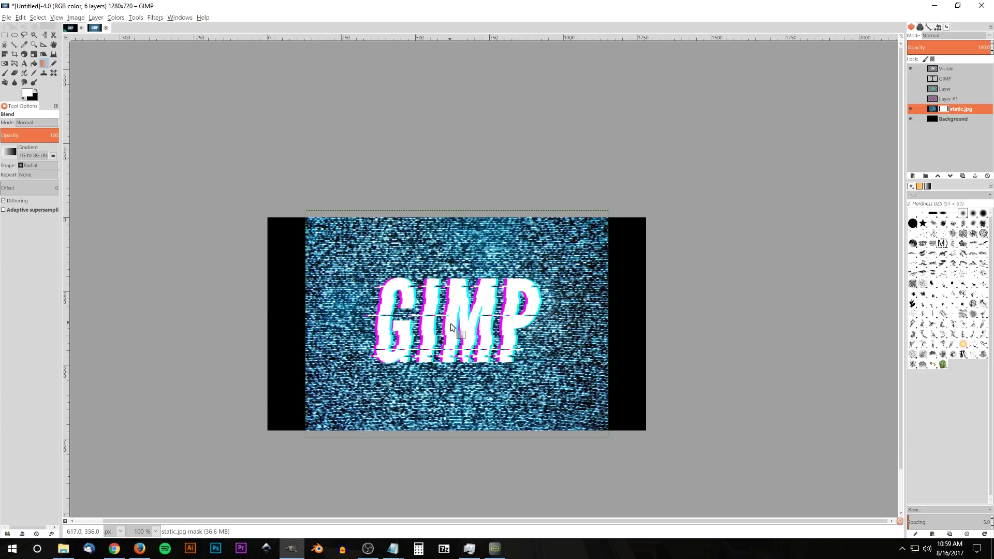
left_click_drag(458, 331, 315, 337)
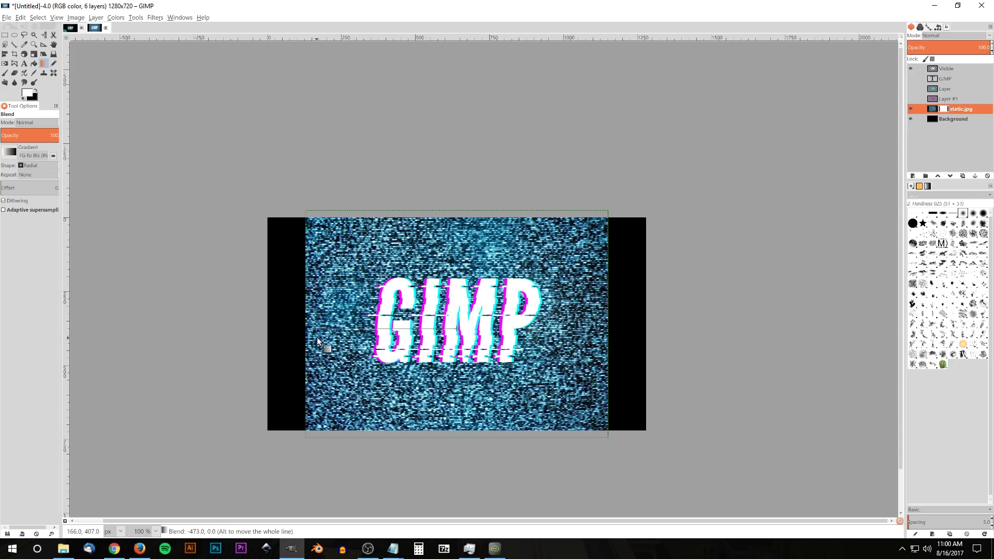
left_click_drag(317, 337, 317, 345)
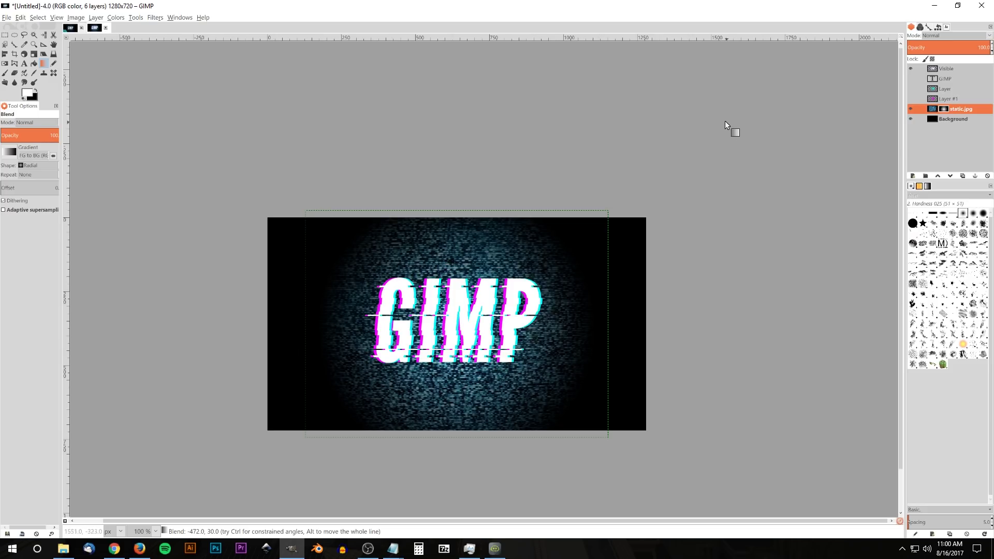
Step: Lower the static.jpg layer's opacity to about 57
left_click_drag(983, 46, 956, 49)
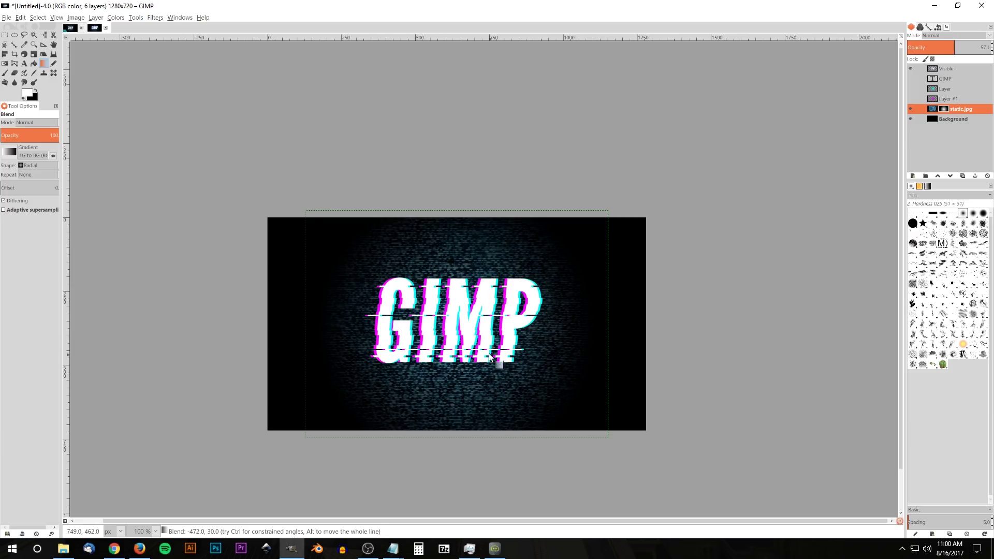
scroll(569, 376, "up", 1)
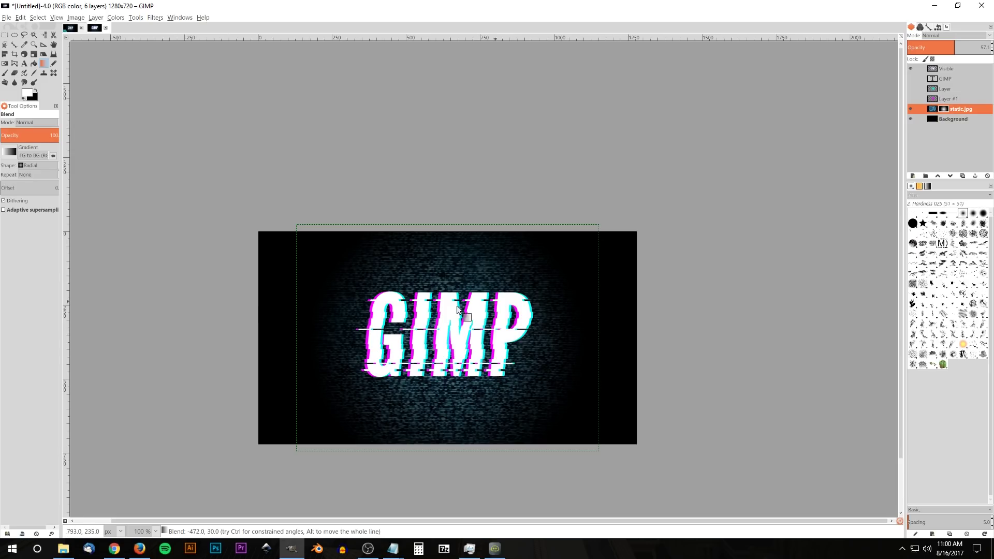
Step: Temporarily hide the static.jpg and Background layers to inspect the lettering alone, and show both again
left_click(909, 109)
left_click(909, 117)
left_click(952, 69)
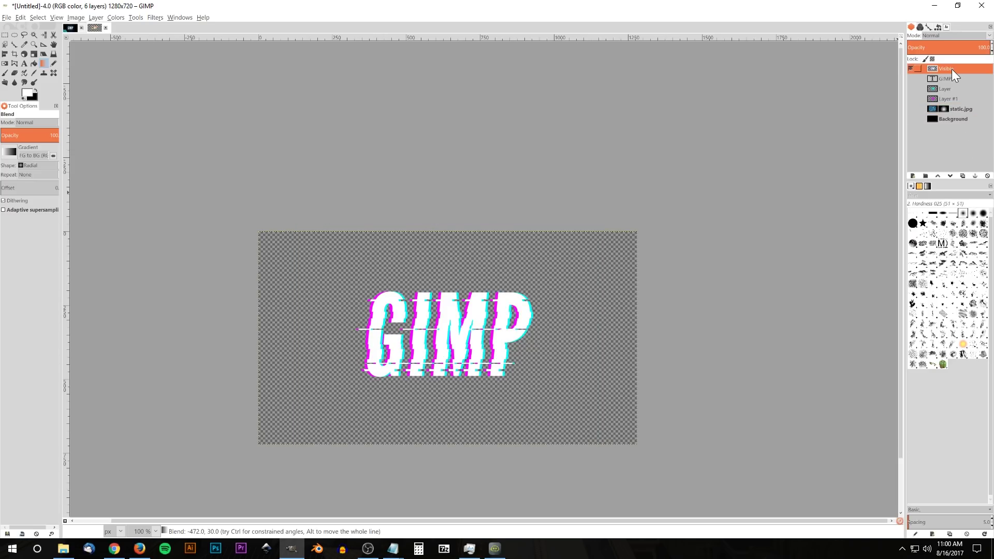
left_click(909, 109)
left_click(909, 119)
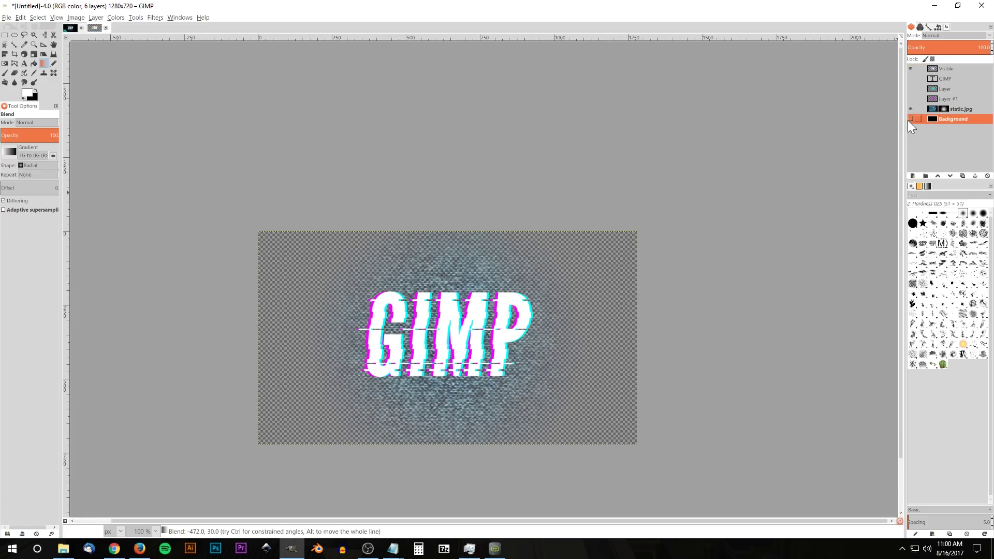
left_click(910, 119)
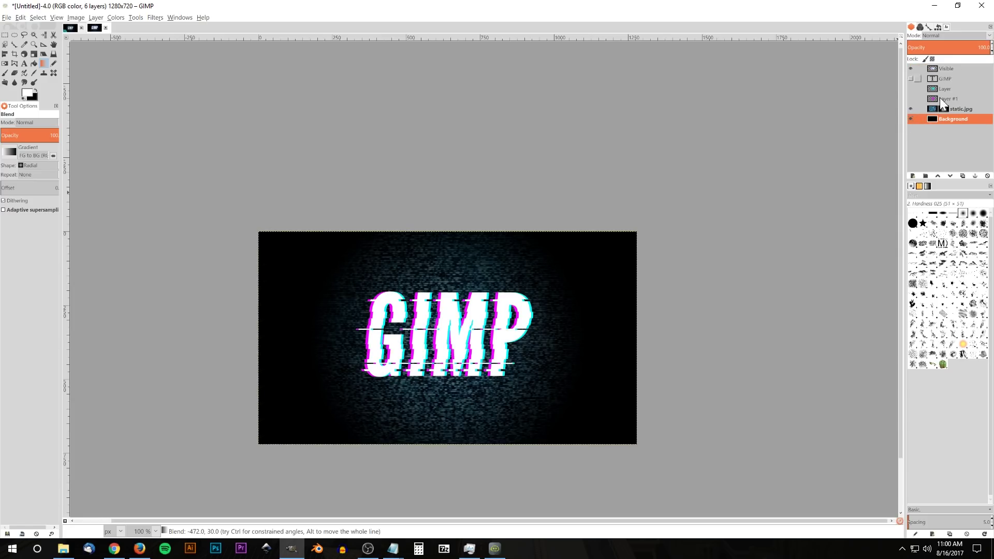
Step: Adjust Hue-Saturation on the Visible layer, lowering lightness to -29 and raising saturation slightly
left_click(949, 68)
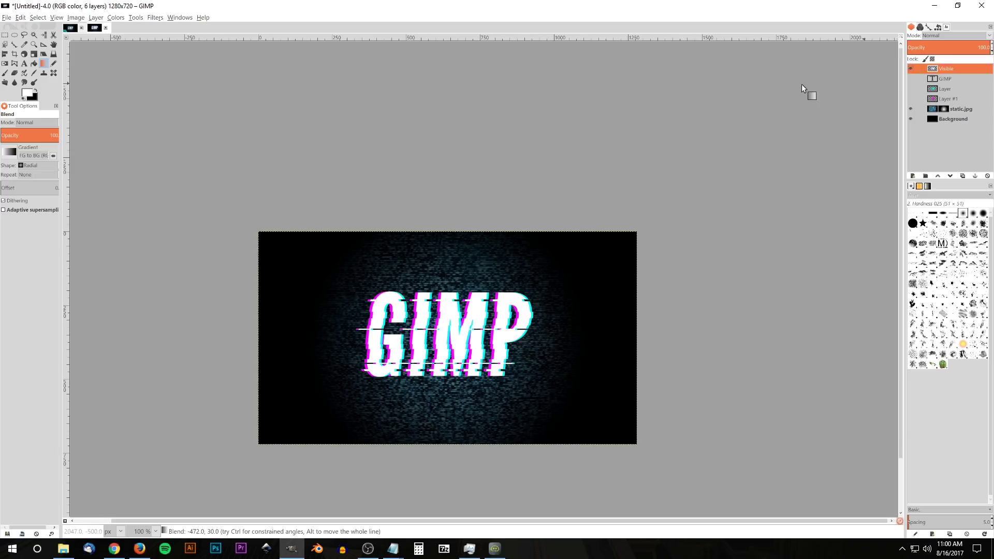
left_click(117, 19)
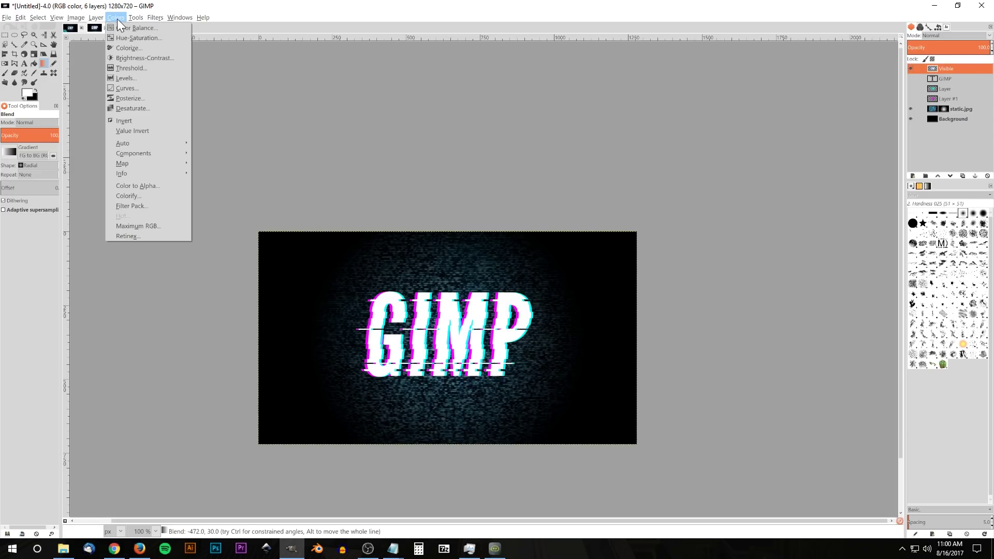
left_click(125, 36)
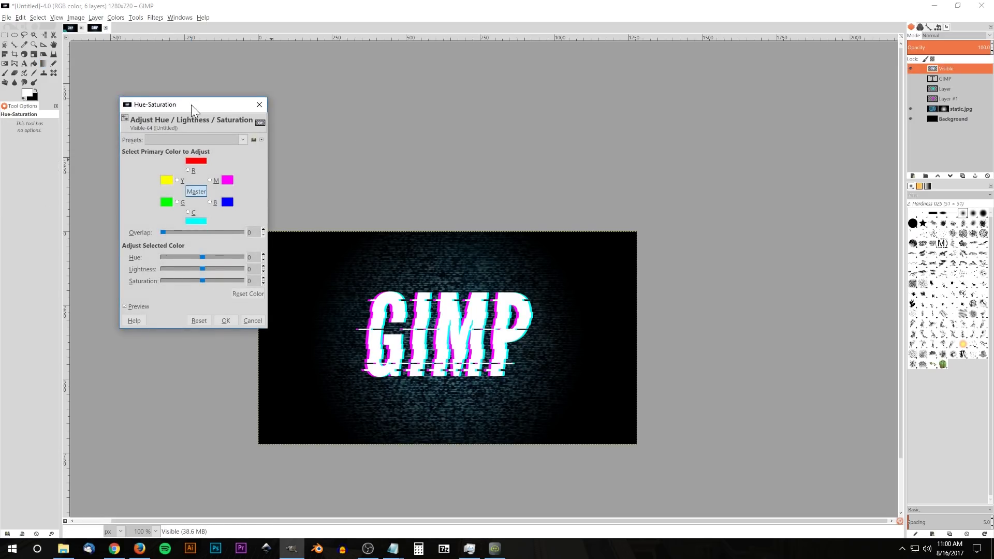
left_click_drag(191, 105, 188, 77)
mouse_move(198, 252)
left_mouse_down()
mouse_move(209, 253)
mouse_move(194, 241)
left_mouse_up()
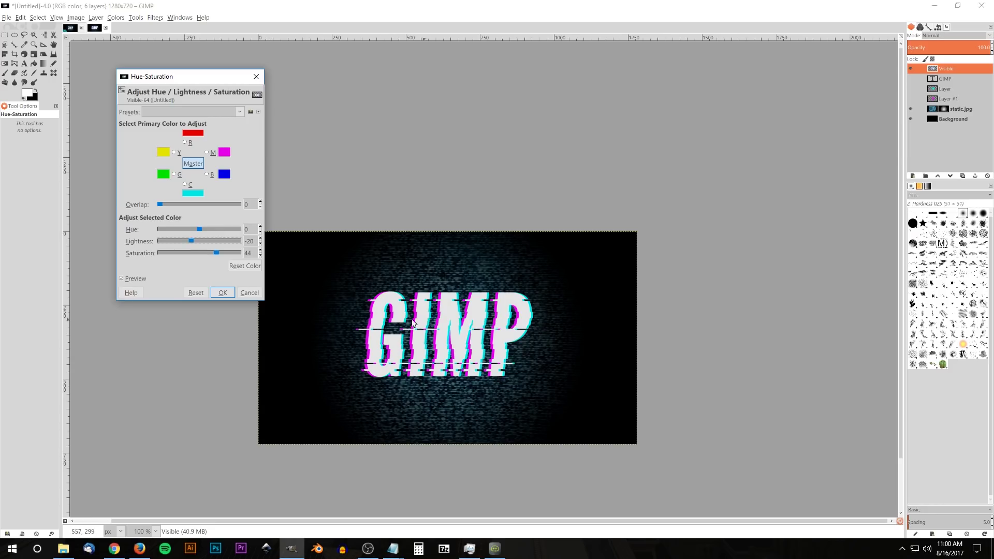
left_click(217, 253)
left_click_drag(206, 254, 198, 253)
mouse_move(194, 252)
left_mouse_down()
mouse_move(185, 252)
mouse_move(208, 253)
mouse_move(186, 242)
left_mouse_up()
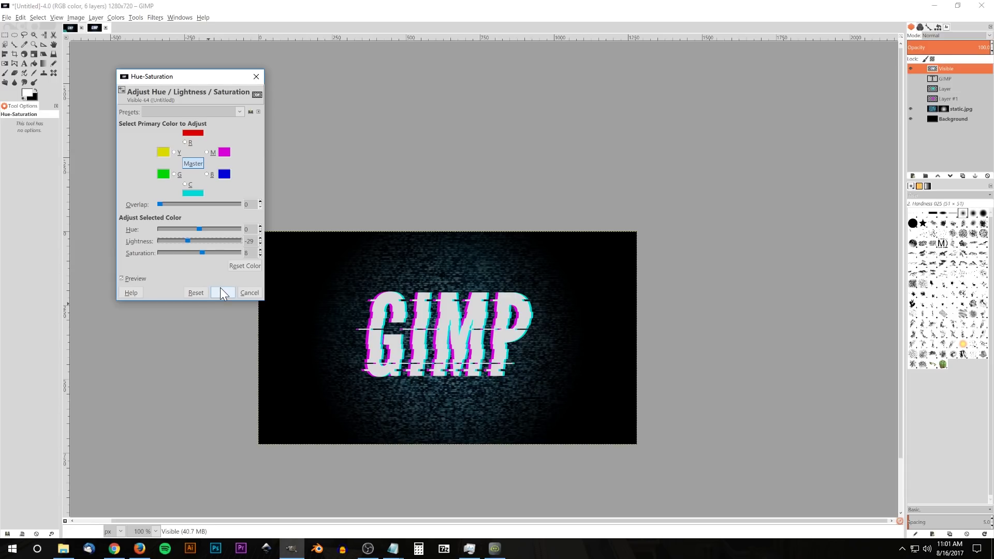
Step: Compare the lettering with the preview off and on, set lightness to -18, and apply the Hue-Saturation adjustment
left_click(123, 278)
left_click(122, 278)
left_click(122, 278)
left_click(122, 278)
left_click_drag(187, 241, 191, 241)
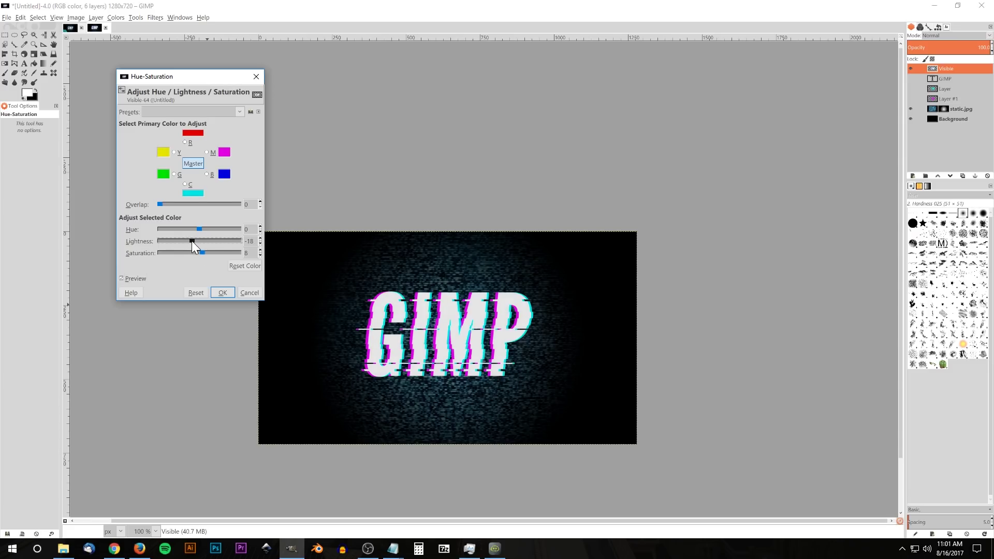
left_click(223, 291)
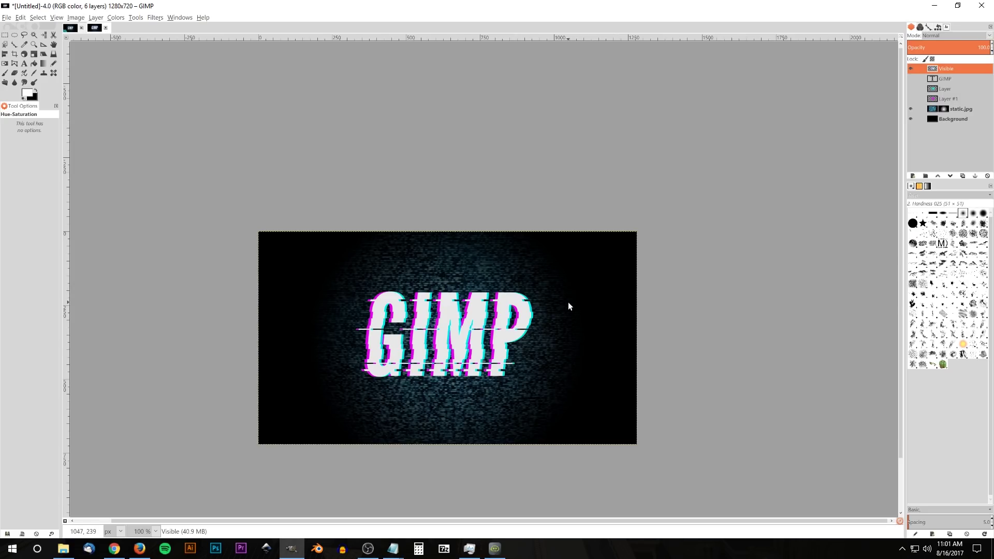